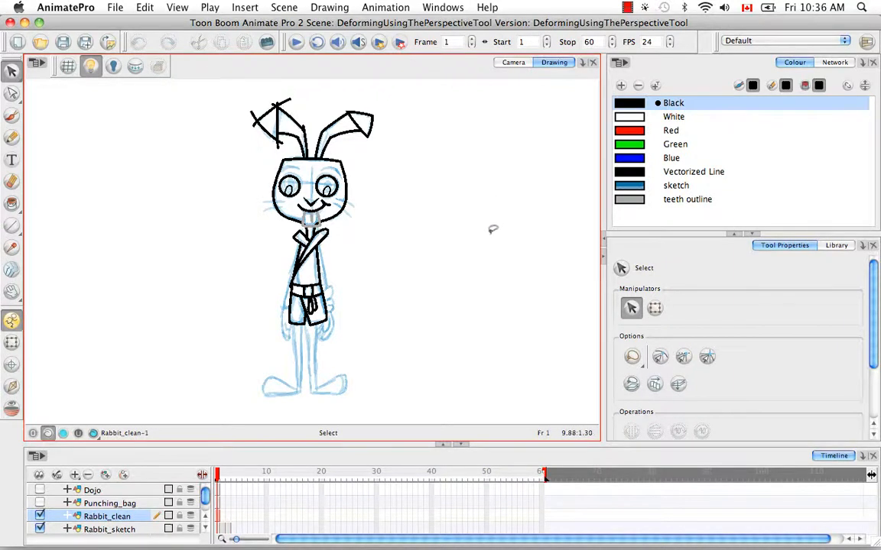
Enlarge the Drawing view so that it fills the workspace in place of the surrounding panels.
key("super+f")
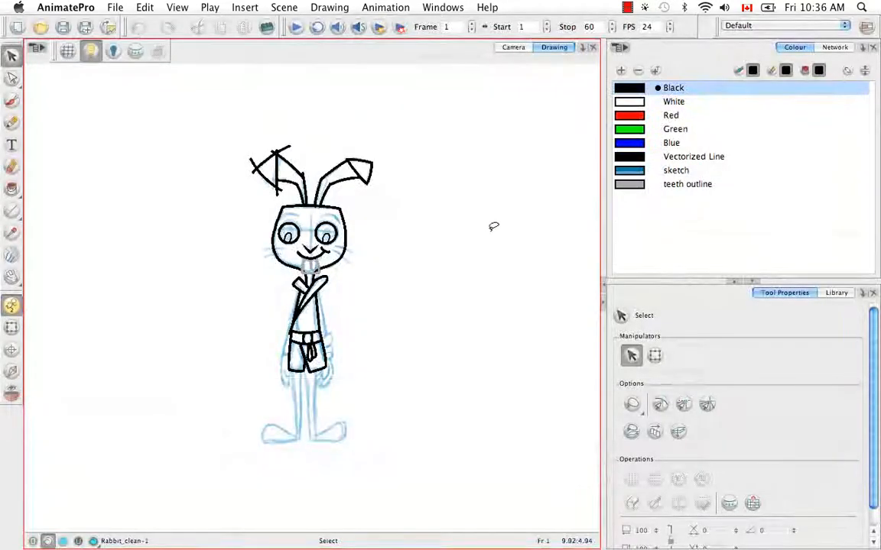
key("alt+super")
mouse_move(586, 256)
left_mouse_down()
mouse_move(579, 218)
mouse_move(549, 216)
left_mouse_up()
Use the Contour Editor to delete the overshooting line ends at the top corner of the rabbit's left ear tip.
key("super+equal")
key("super+equal")
key("super+equal")
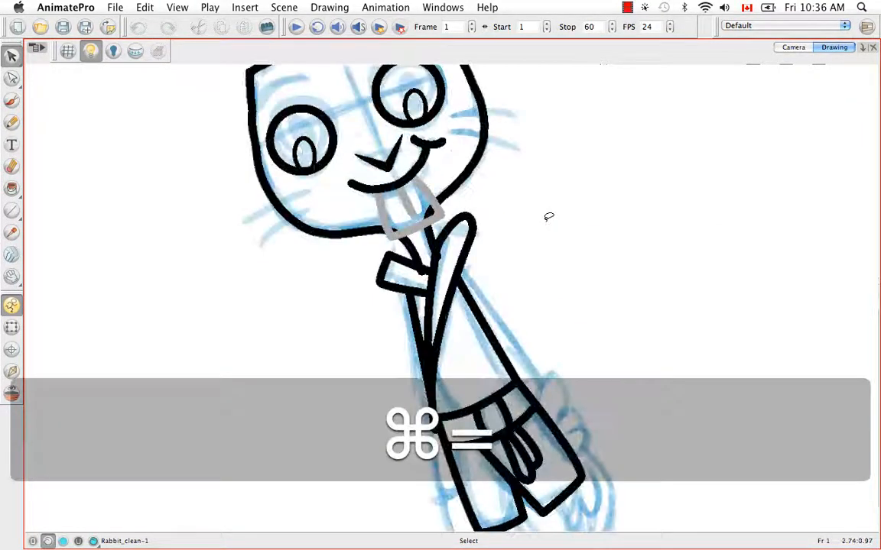
key("space")
left_click_drag(466, 184, 626, 490)
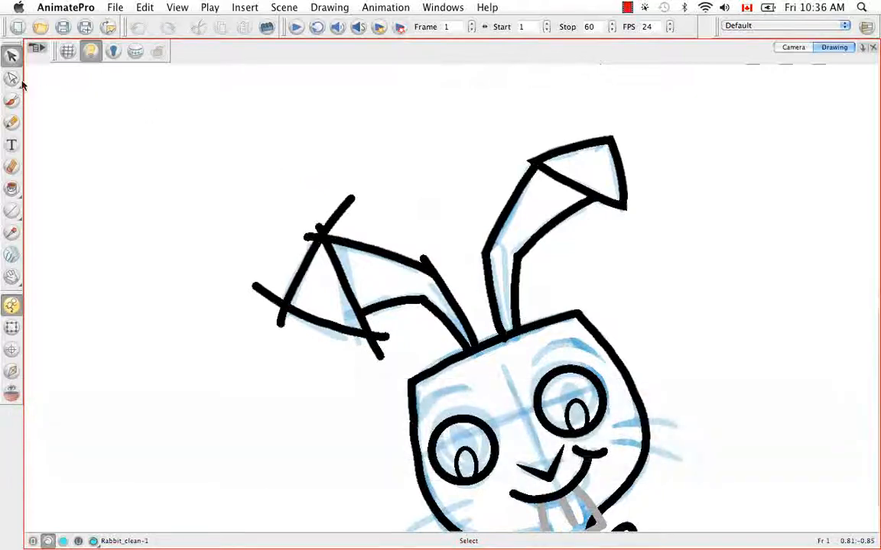
left_click(12, 56)
left_click(65, 84)
left_click(16, 80)
left_click(76, 80)
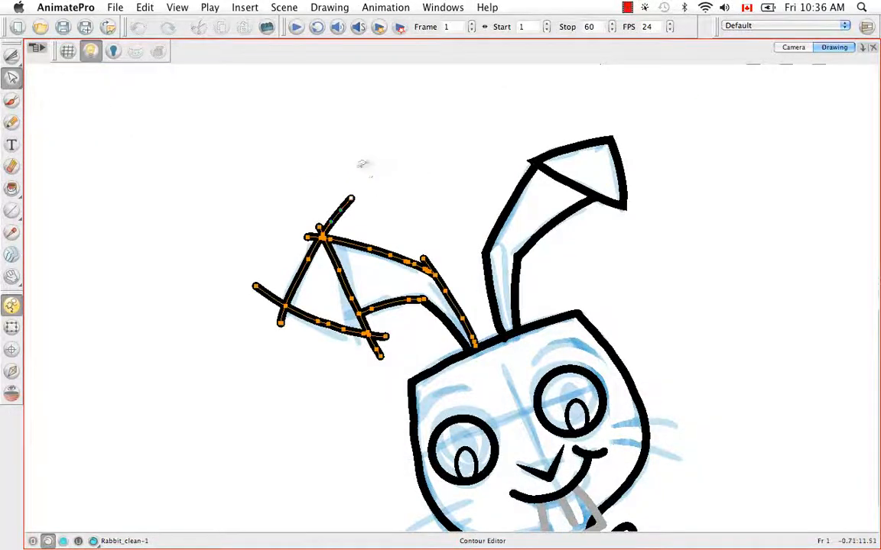
left_click_drag(364, 165, 348, 210)
key("BackSpace")
key("super+equal")
key("super+equal")
key("BackSpace")
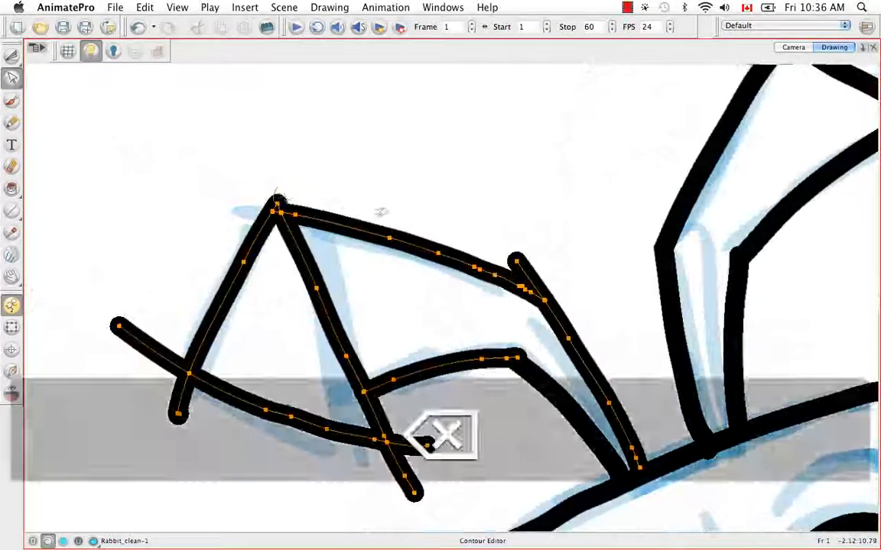
Delete the remaining overshooting line ends at the left ear's bend and at the lower corners of its folded tip.
left_click_drag(531, 233, 563, 247)
key("BackSpace")
mouse_move(448, 403)
left_mouse_down()
mouse_move(424, 416)
mouse_move(447, 395)
left_mouse_up()
key("BackSpace")
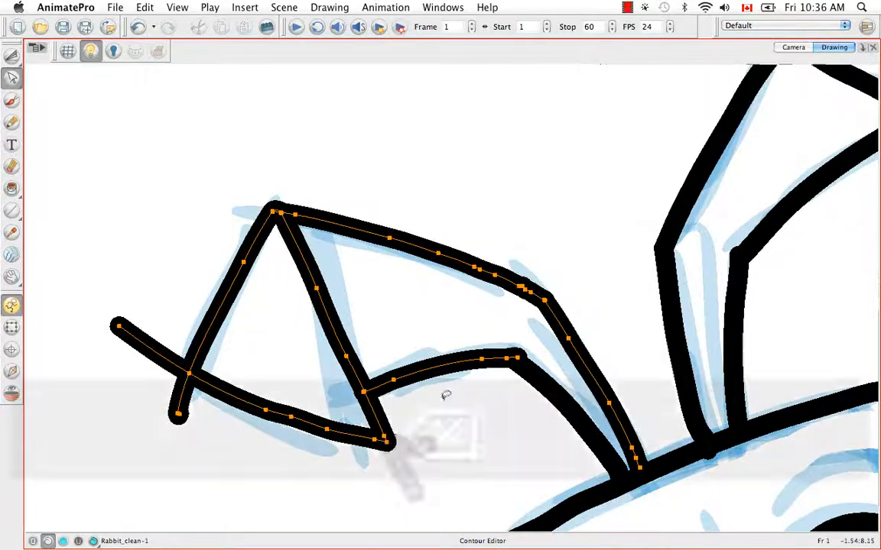
left_click_drag(116, 276, 107, 306)
key("BackSpace")
key("super+minus")
key("super+minus")
key("super+minus")
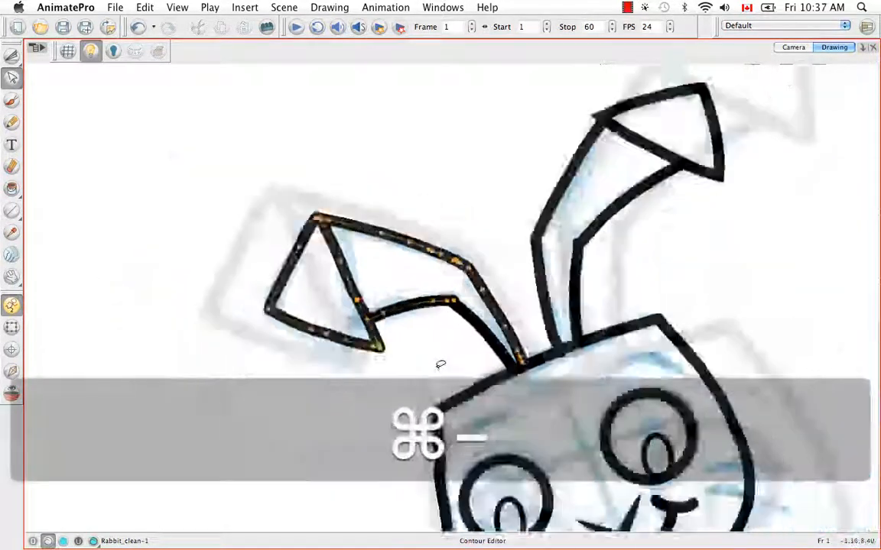
Scale up both eye circles proportionally to match the larger eyes in the blue sketch.
key("shift+x")
key("super+equal")
key("super+equal")
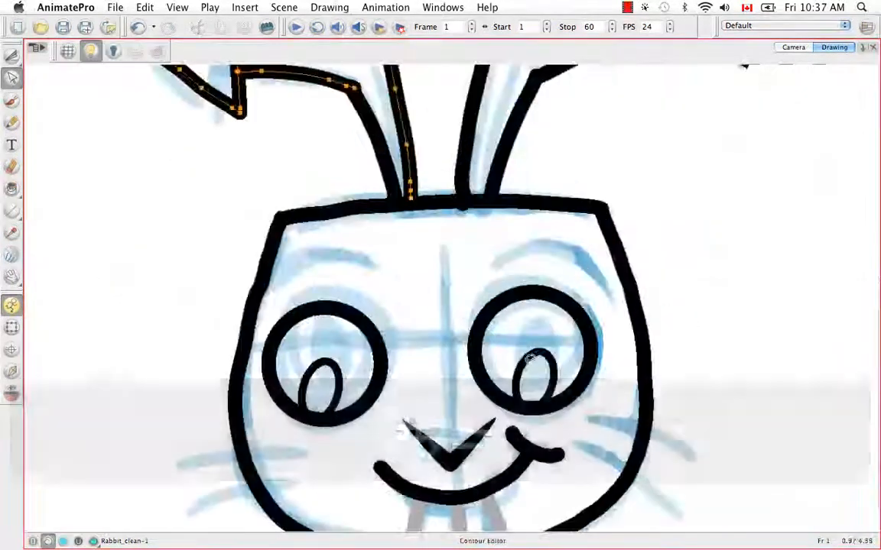
key("alt+s")
left_click(370, 330)
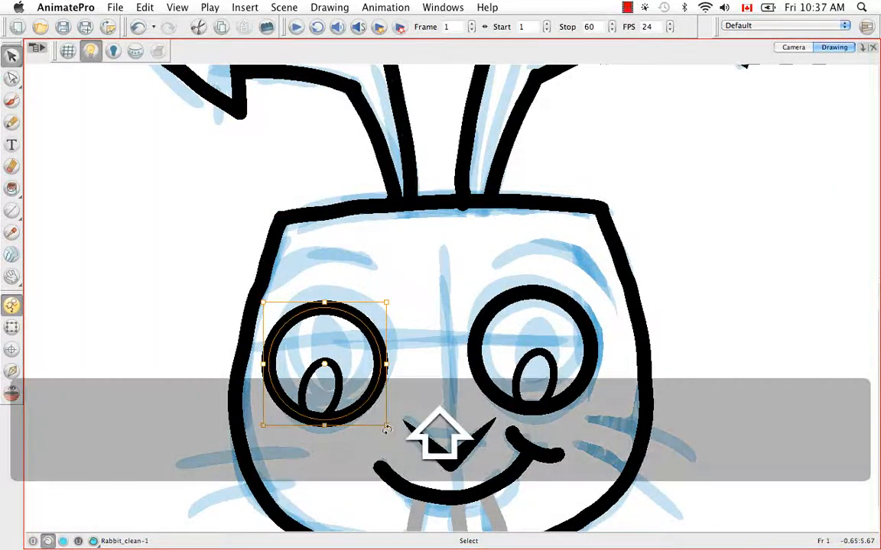
left_click_drag(387, 427, 389, 399)
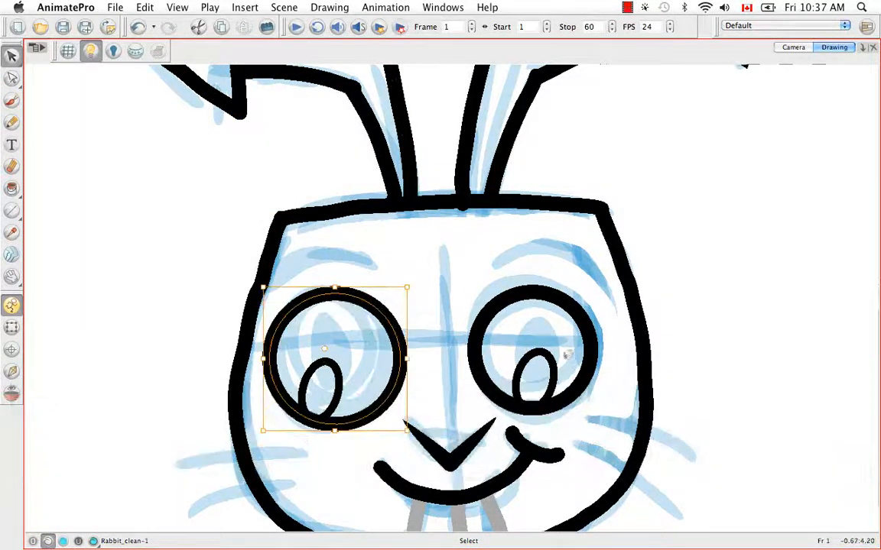
left_click(587, 360)
left_click_drag(598, 416, 611, 428)
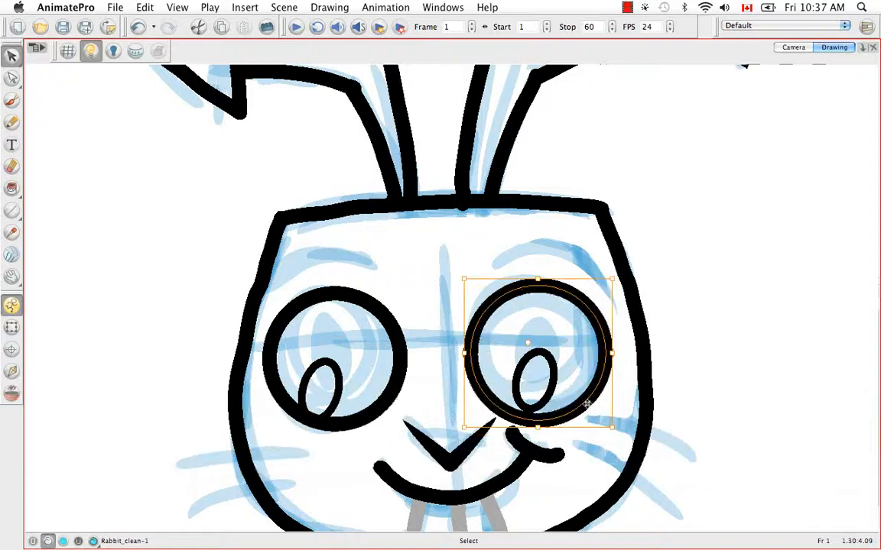
left_click(670, 398)
left_click(399, 412)
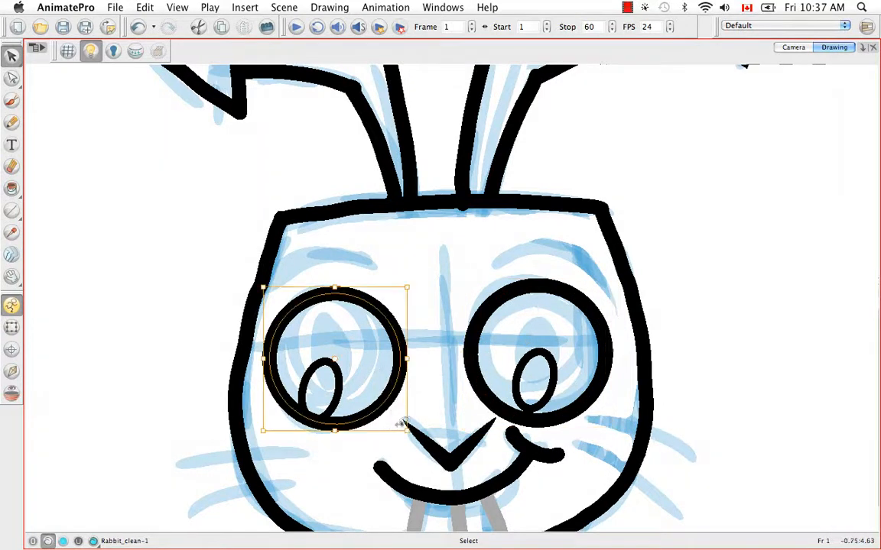
left_click_drag(403, 423, 409, 433)
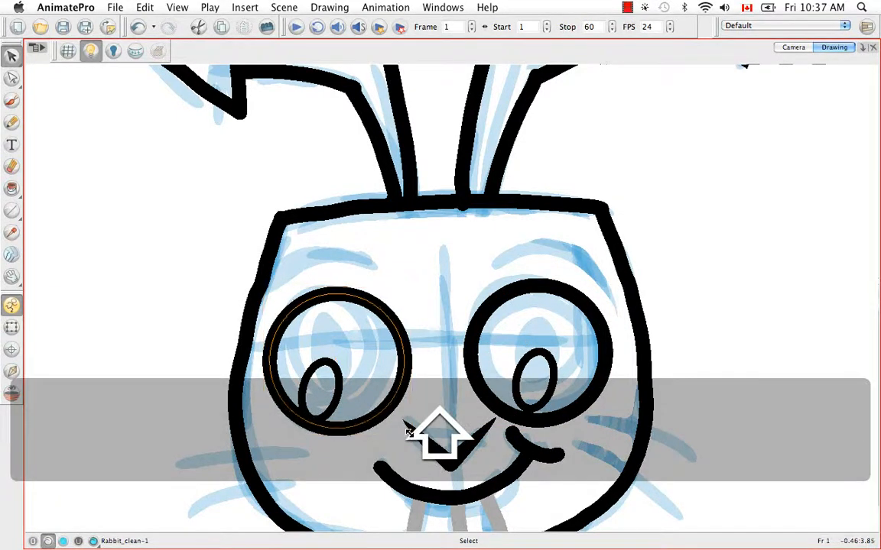
Move both pupils up inside the eyes and rotate each one upright.
left_click(448, 411)
left_click(515, 369, "shift")
left_click_drag(515, 369, 523, 344)
left_click(347, 351)
left_click_drag(345, 324, 344, 325)
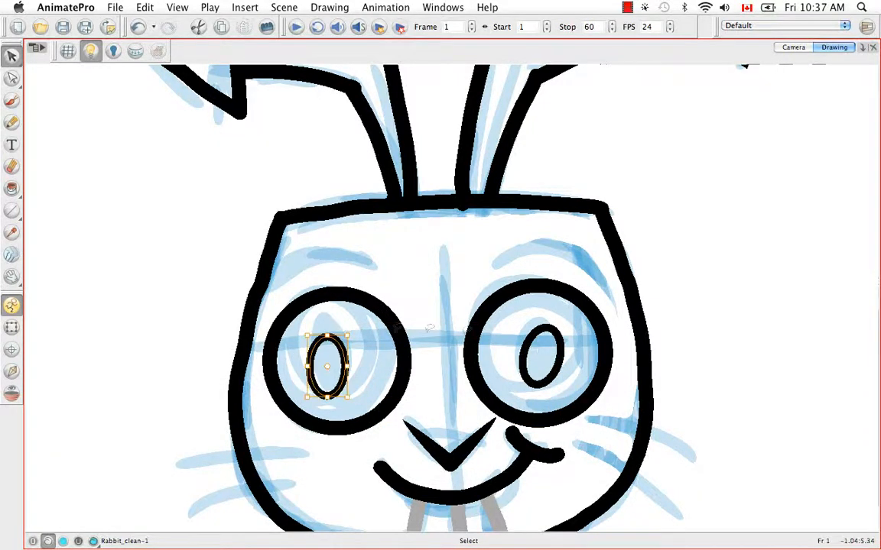
left_click(526, 341)
left_click_drag(571, 320, 559, 318)
Move the nose and the mouth line slightly down on the rabbit's face.
left_click(545, 217)
left_click_drag(541, 201, 527, 84)
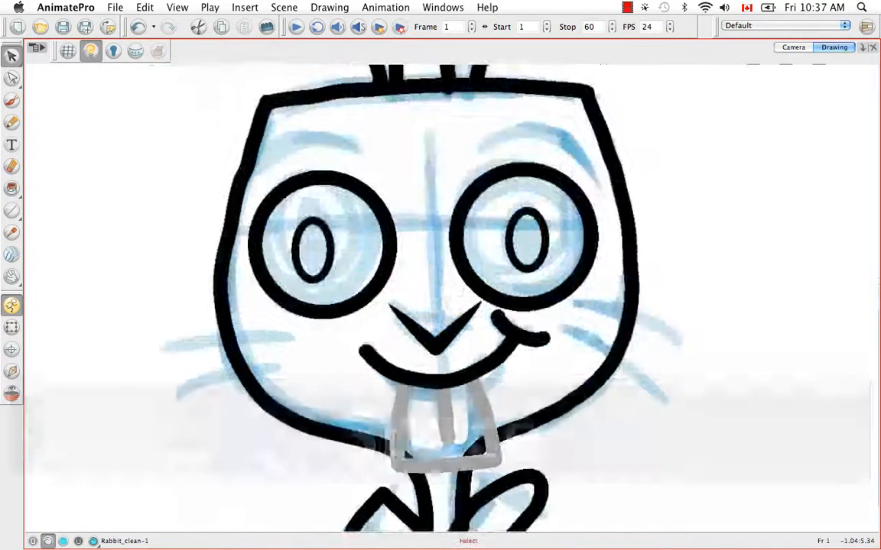
left_click_drag(445, 334, 446, 351)
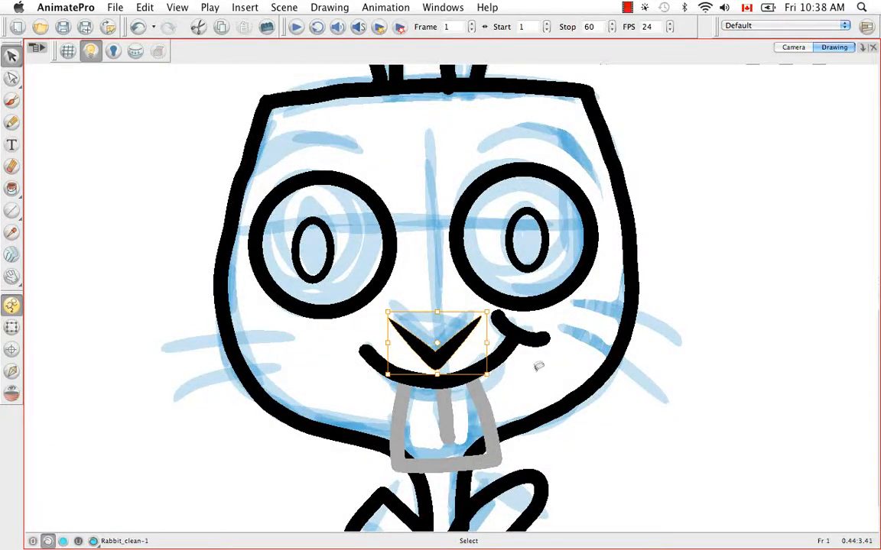
key("space")
mouse_move(510, 376)
left_mouse_down()
mouse_move(487, 265)
mouse_move(491, 290)
left_mouse_up()
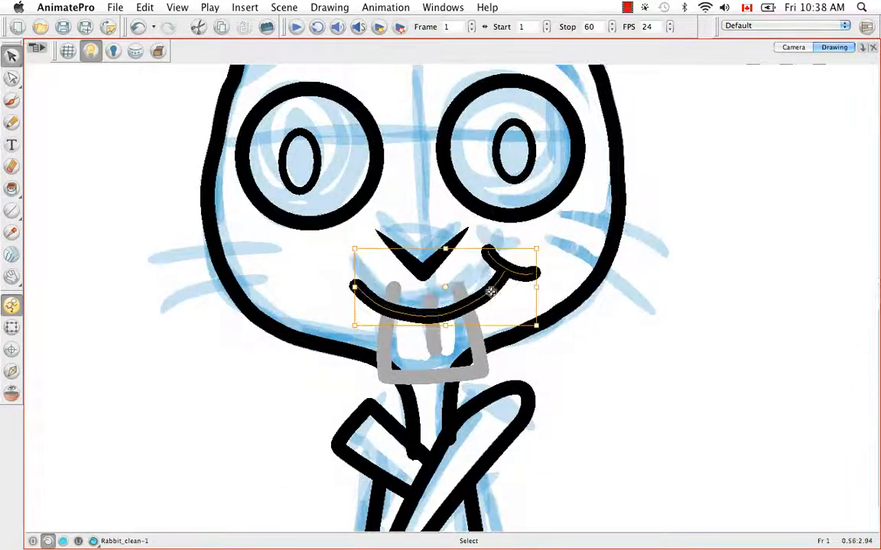
Reshape the grey teeth outline, adjusting its upper contour points so that the sides run upright.
key("space")
left_click_drag(559, 248, 552, 173)
left_click(467, 246)
left_click_drag(481, 211, 492, 220)
left_click_drag(470, 276, 474, 278)
key("space")
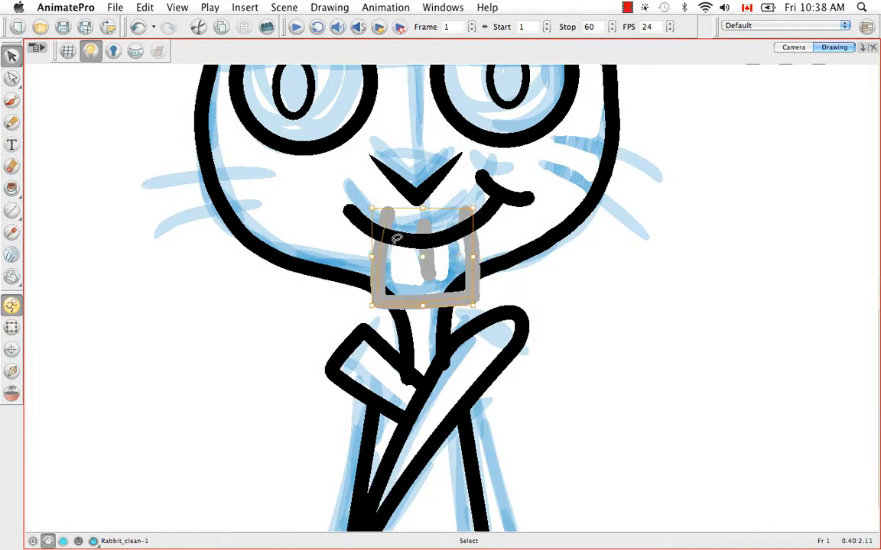
key("a")
left_click(378, 252)
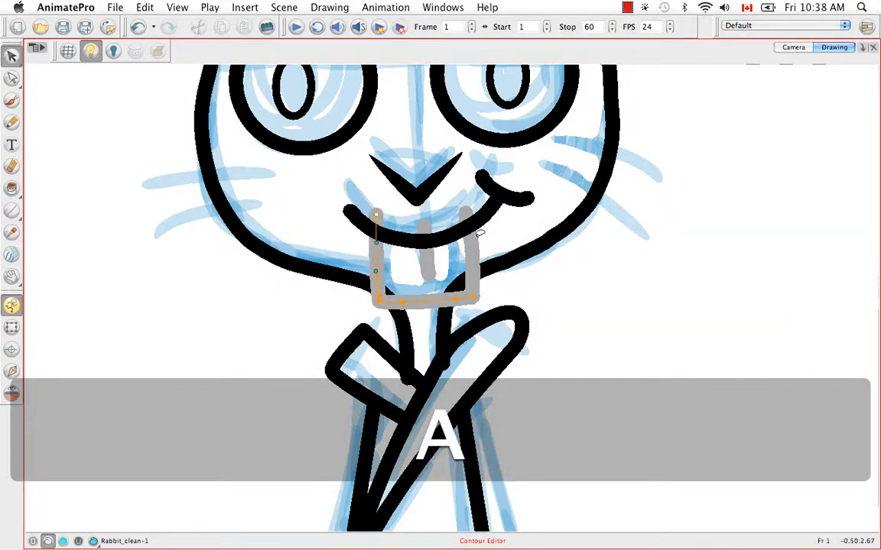
left_click(470, 222)
left_click_drag(466, 213, 375, 250)
Move the teeth down so they hang from the mouth line and scale them down.
left_click(491, 235)
left_click_drag(474, 268, 475, 287)
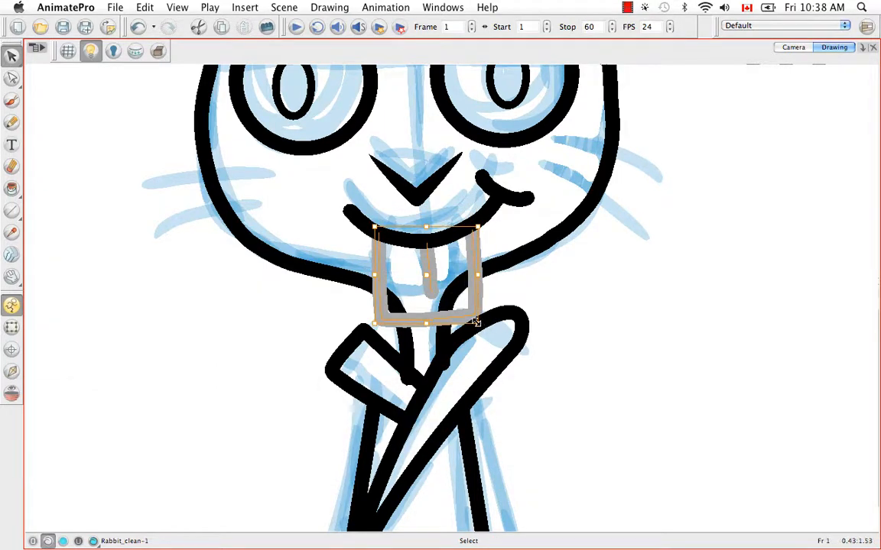
left_click_drag(476, 322, 460, 298)
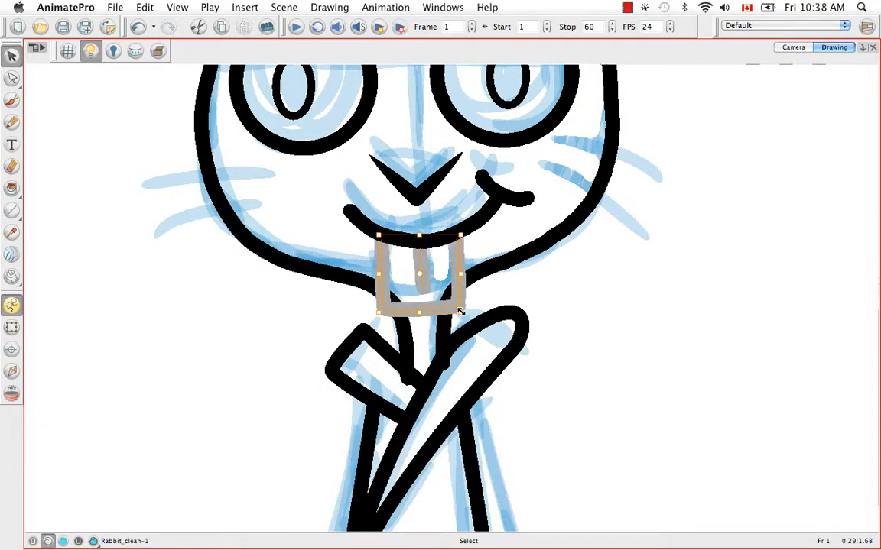
left_click_drag(460, 312, 458, 308)
Draw a curved eyebrow above each eye with the Brush tool, following the blue sketch.
left_click(428, 140)
mouse_move(476, 107)
left_mouse_down()
mouse_move(471, 270)
mouse_move(439, 289)
mouse_move(403, 285)
mouse_move(495, 239)
left_mouse_up()
key("alt+b")
left_click_drag(451, 283, 591, 188)
left_click_drag(448, 248, 369, 298)
left_click_drag(451, 329, 352, 219)
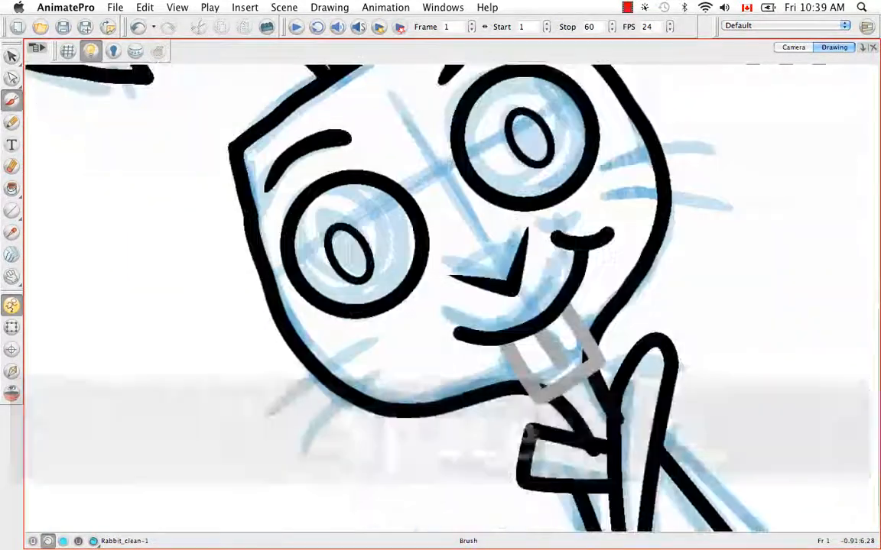
Draw two whiskers on each cheek with the Brush tool, following the blue sketch.
left_click_drag(580, 347, 589, 285)
left_click_drag(590, 291, 537, 432)
left_click_drag(473, 254, 549, 198)
left_click_drag(528, 237, 500, 225)
left_click_drag(463, 266, 574, 228)
key("space")
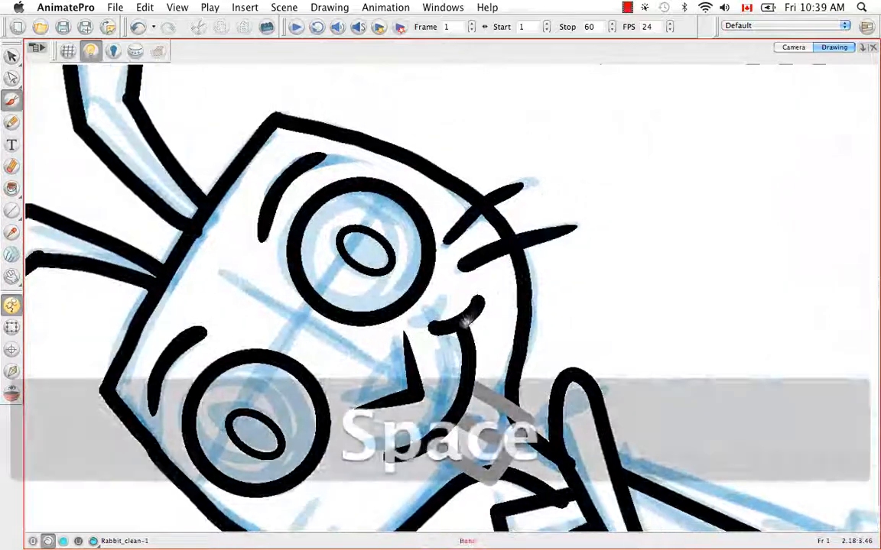
left_click_drag(465, 321, 591, 109)
left_click_drag(437, 298, 396, 399)
left_click_drag(464, 310, 439, 403)
left_click_drag(616, 263, 596, 381)
mouse_move(604, 382)
left_mouse_down()
mouse_move(512, 353)
mouse_move(443, 397)
left_mouse_up()
Square off the rounded end of the jacket's right lapel by editing its contour points and curves.
scroll(446, 314, "down", 5)
left_click_drag(495, 405, 445, 324)
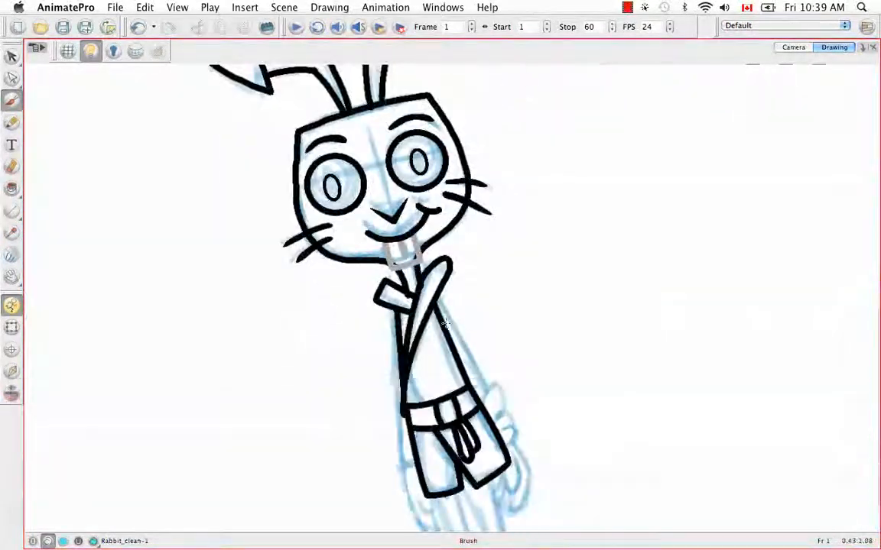
key("alt+q")
scroll(446, 324, "up", 5)
left_click(439, 316)
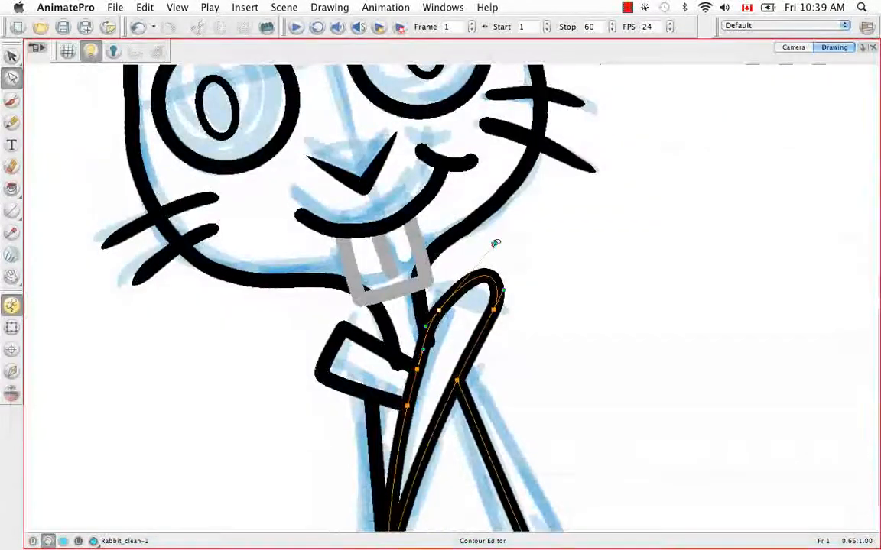
left_click_drag(467, 264, 459, 306)
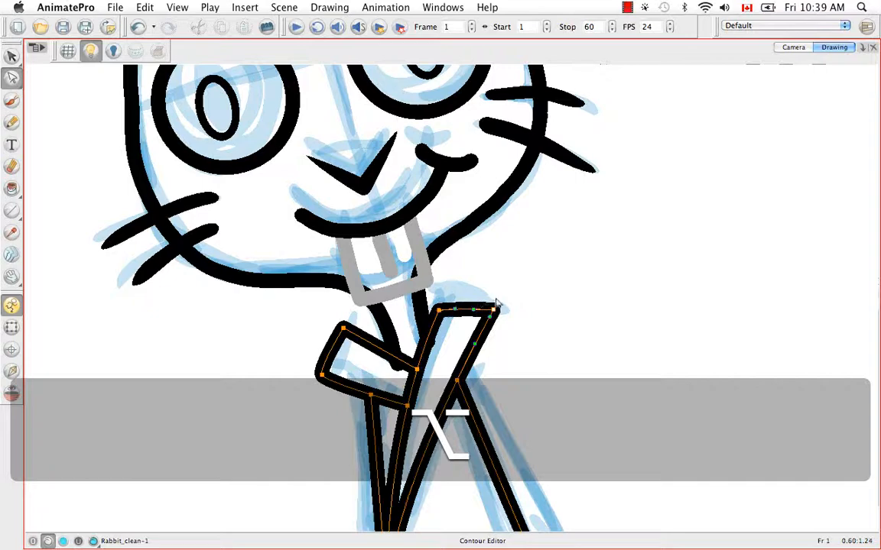
left_click(439, 309)
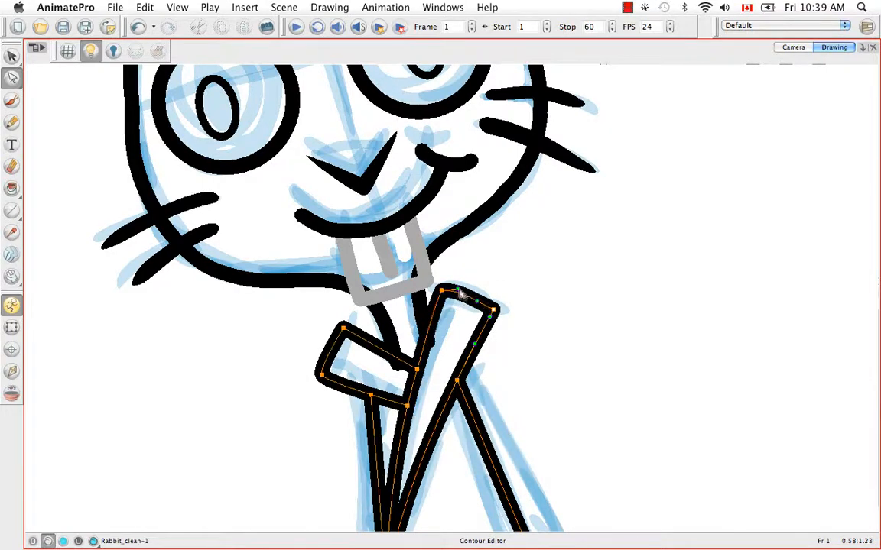
left_click_drag(489, 287, 525, 229)
Shorten the jacket's left lapel by moving its two outer corner points inward.
left_click_drag(540, 291, 521, 352)
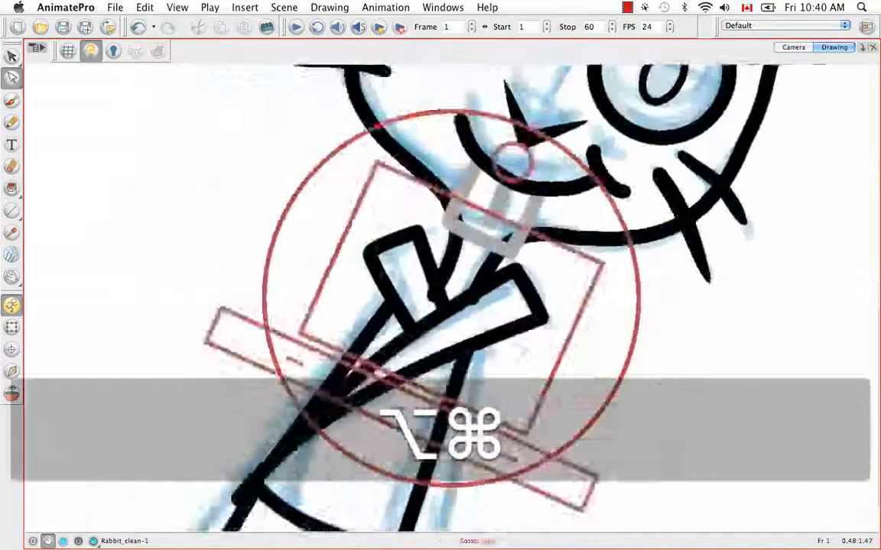
left_click_drag(521, 306, 529, 354)
left_click(375, 300)
key("alt")
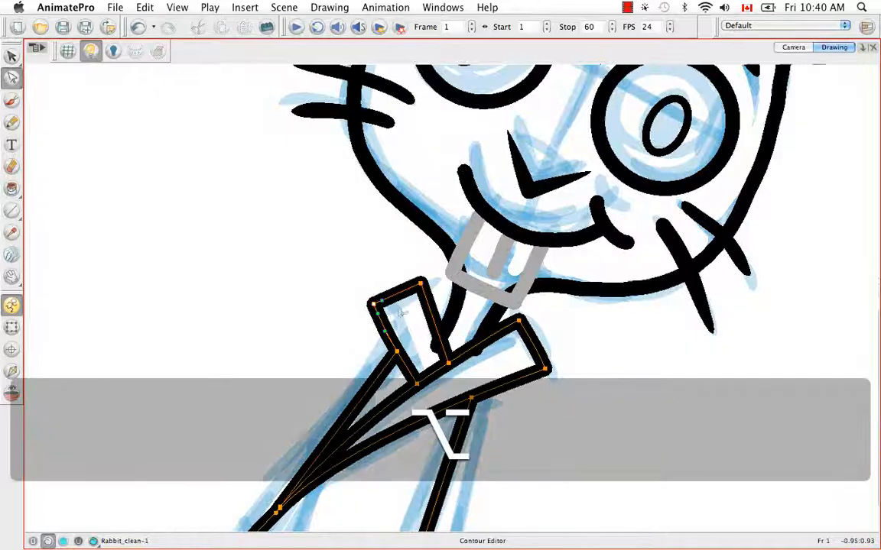
left_click_drag(417, 264, 362, 301)
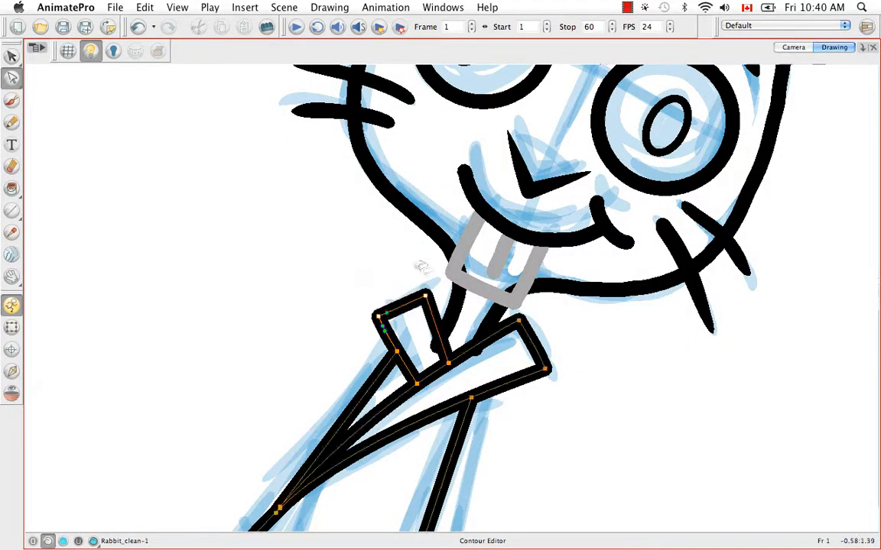
left_click_drag(441, 283, 422, 305)
left_click_drag(466, 287, 426, 270)
left_click_drag(489, 229, 552, 280)
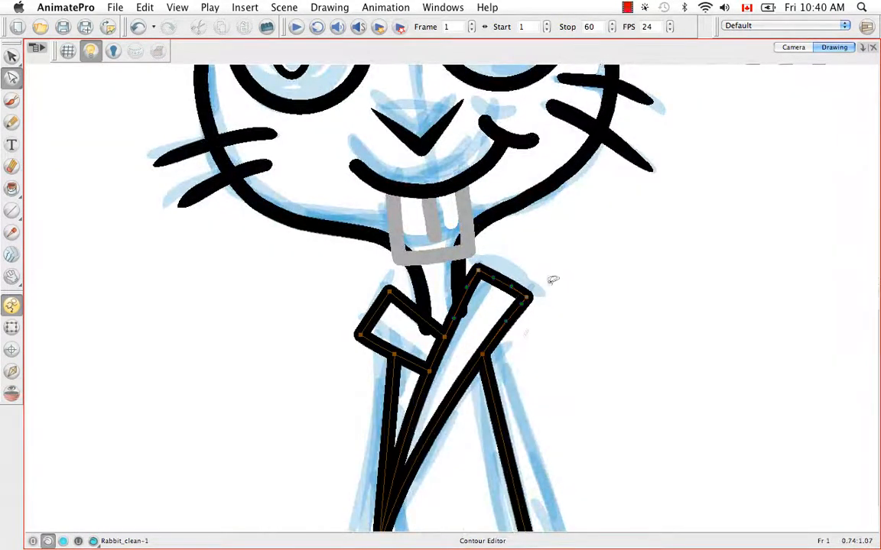
Pull up the lower ends of both neck lines so they stop at the collar.
scroll(489, 271, "down", 3)
left_click(430, 268)
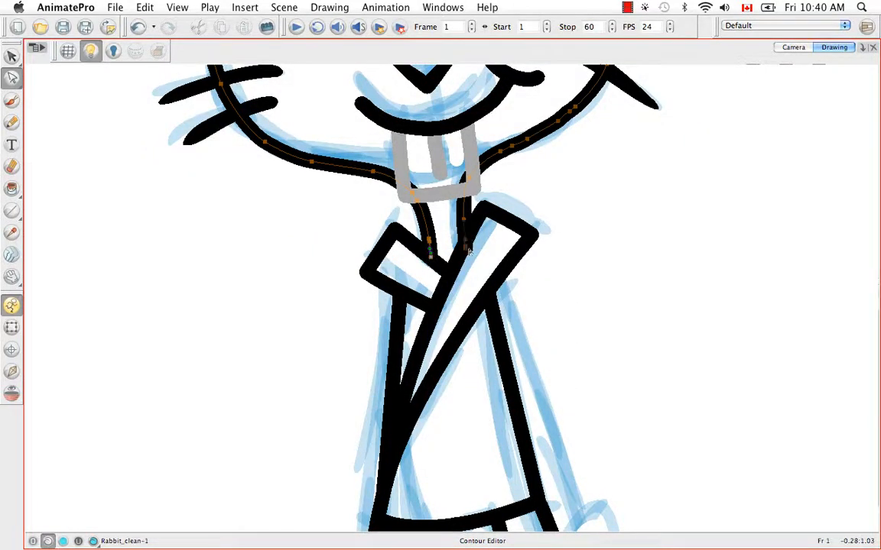
left_click(464, 243)
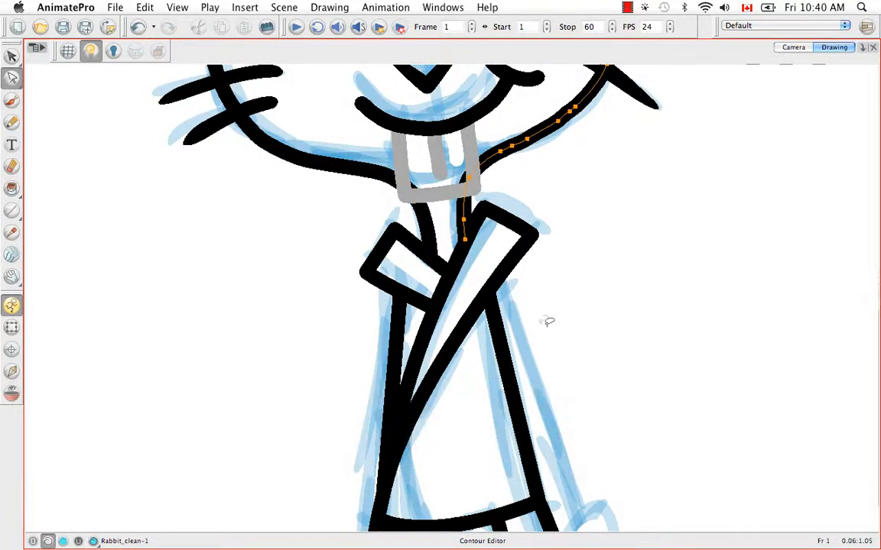
left_click(547, 320)
Adjust the contour points where the jacket's left side meets the belt to smooth the outline.
key("space")
left_click_drag(478, 386, 470, 291)
left_click_drag(594, 292, 520, 424, "alt+super")
key("space")
left_click_drag(490, 297, 443, 298)
left_click(366, 296)
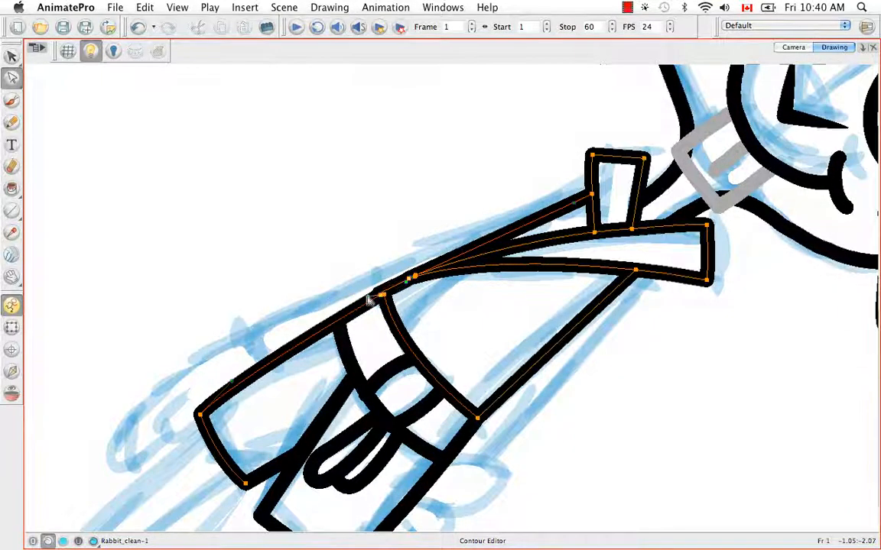
left_click_drag(368, 297, 468, 244)
left_click(406, 282)
Remove the extra contour point at the jacket's lower left corner and straighten the left flap's hem.
key("space")
left_click_drag(321, 438, 321, 364)
left_click(349, 359)
left_click(347, 376)
left_click(321, 358)
key("Delete")
key("space")
left_click(315, 377)
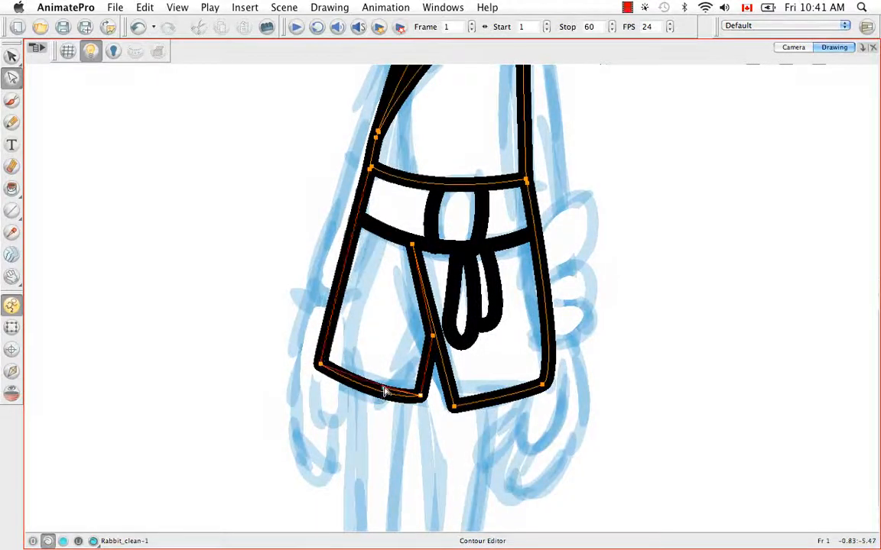
left_click_drag(384, 391, 385, 390)
Square off the rounded lower corner of the jacket's right flap by straightening its side and hem curves.
key("space")
left_click_drag(485, 387, 417, 384)
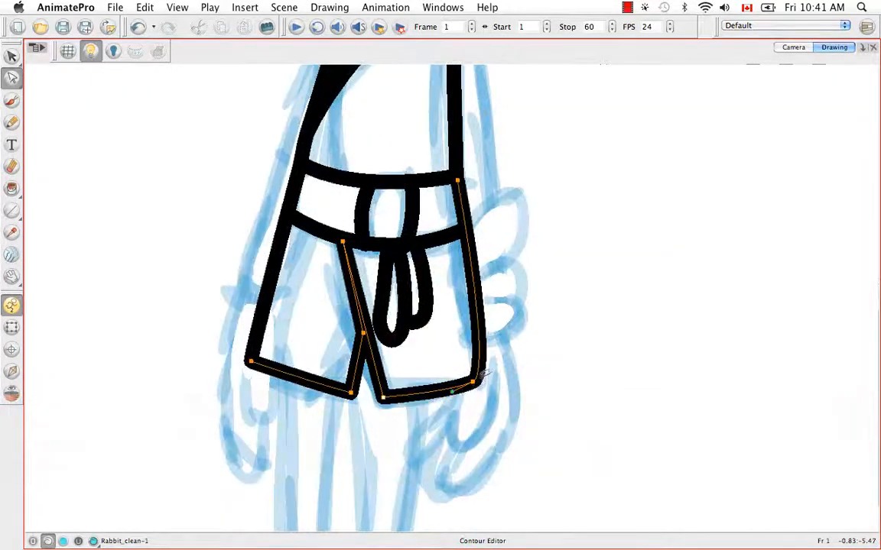
left_click_drag(493, 372, 470, 353)
left_click_drag(451, 393, 465, 500)
Pull in the ends of the belt's lower line so they stop at the jacket's side edges.
key("space")
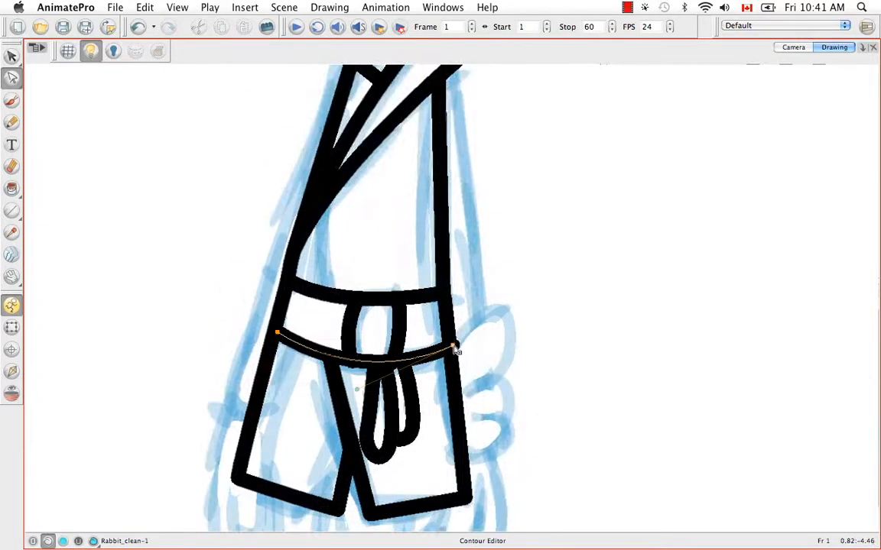
left_click_drag(455, 348, 448, 347)
left_click(307, 364)
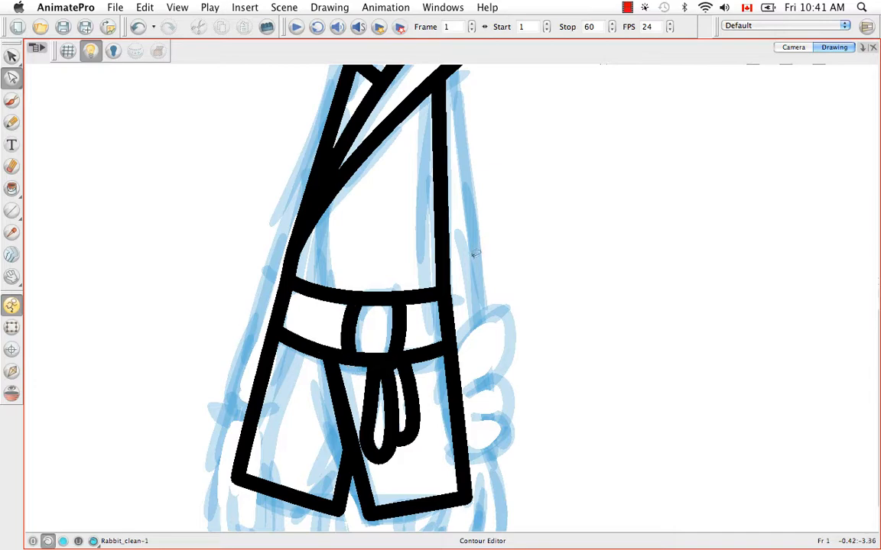
scroll(442, 270, "down", 5)
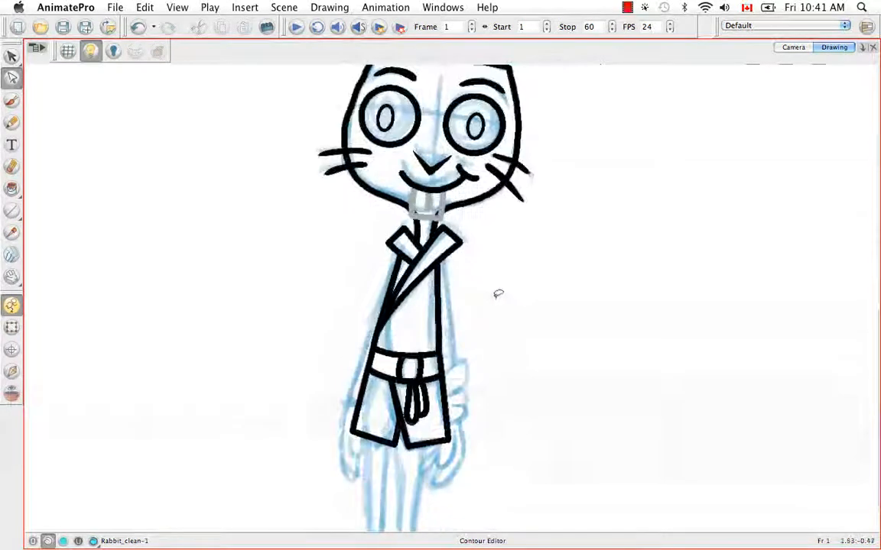
scroll(485, 285, "up", 5)
key("space")
left_click_drag(485, 284, 490, 399)
left_click(454, 266)
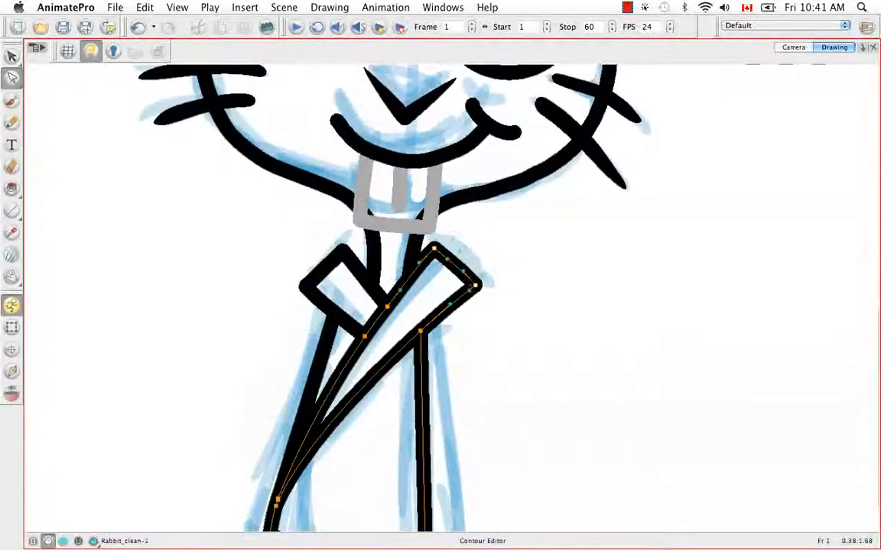
left_click(487, 278)
Select the head outline, neck, jacket and belt lines and convert these pencil lines to brush strokes.
key("super+minus")
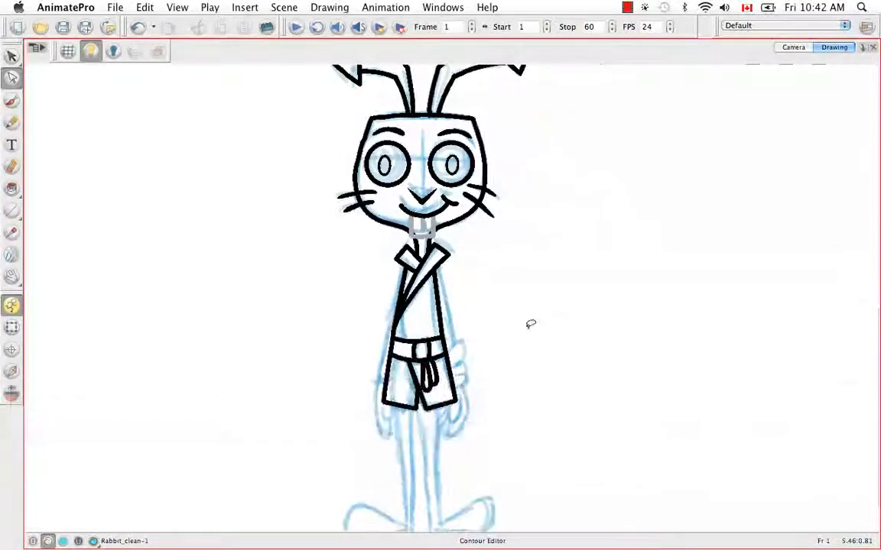
key("alt+s")
left_click_drag(366, 380, 476, 248)
left_click(460, 222, "shift")
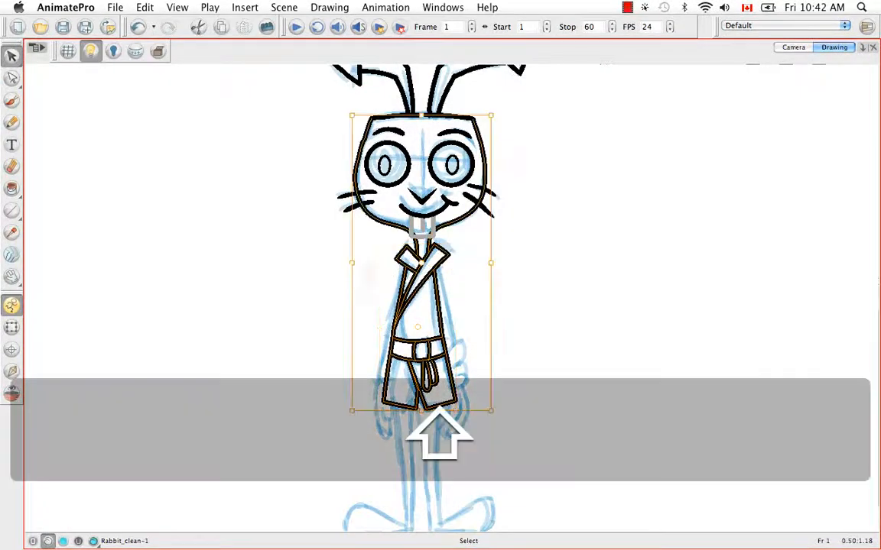
left_click(330, 7)
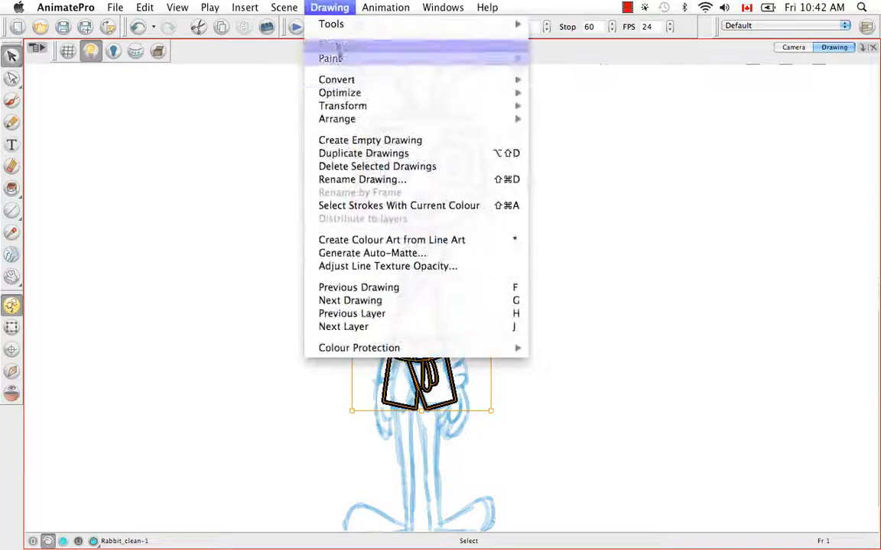
mouse_move(344, 78)
left_click(630, 83)
left_click(511, 136)
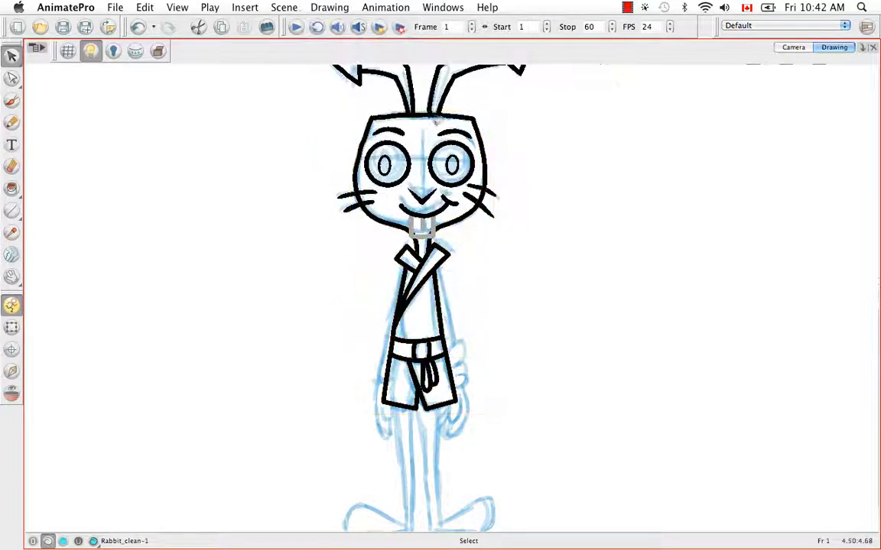
Select the eye circles, pupils and mouth lines on the face and convert them to brush strokes.
key("2")
key("2")
key("2")
key("space")
left_click_drag(439, 96, 472, 329)
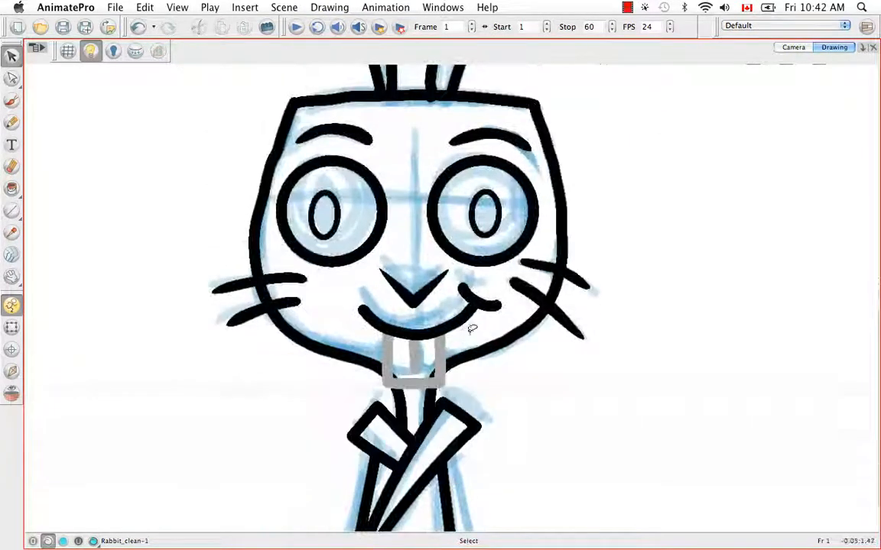
left_click(475, 298, "shift")
left_click_drag(249, 309, 462, 140)
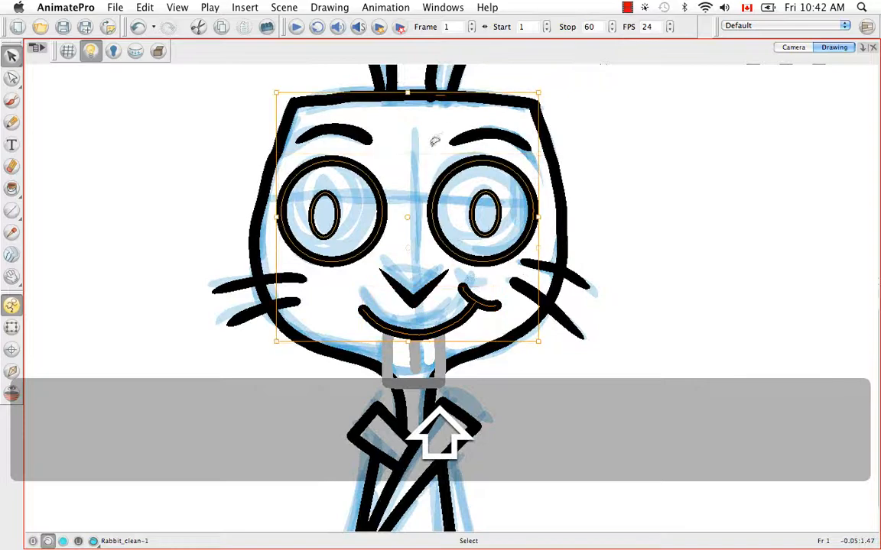
left_click(329, 8)
mouse_move(337, 80)
left_click(623, 80)
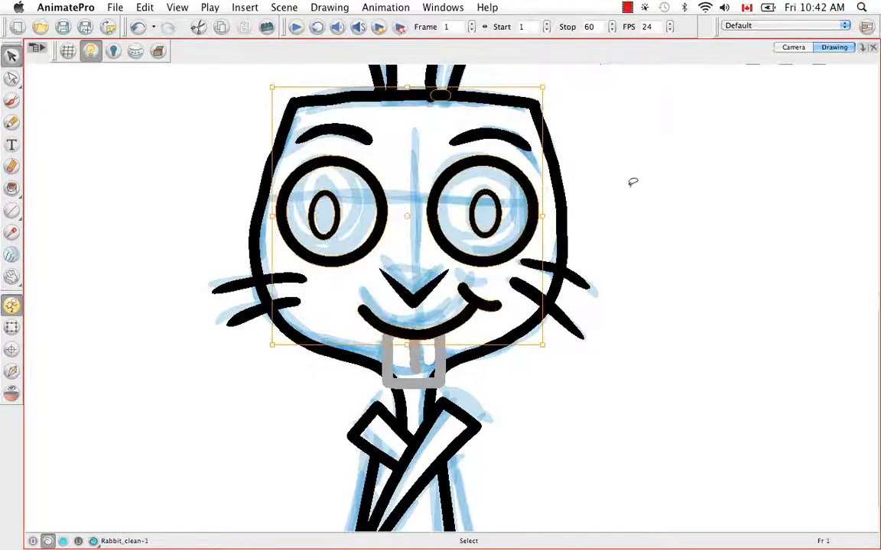
key("Escape")
Draw the outer line of the right sleeve with the Brush, running from below the lapel past the hand sketch.
key("super+minus")
key("super+minus")
key("space")
left_click_drag(493, 377, 474, 229)
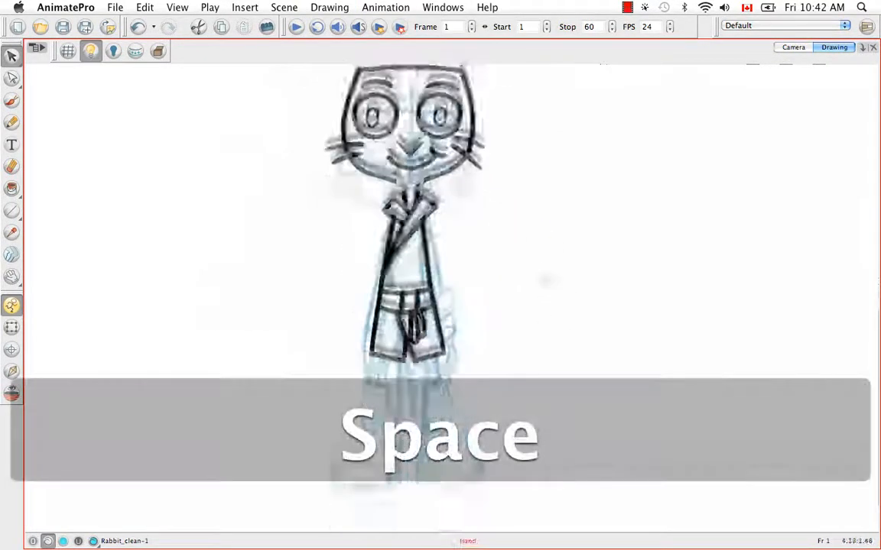
mouse_move(548, 281)
left_mouse_down()
mouse_move(474, 220)
mouse_move(451, 217)
left_mouse_up()
key("space")
key("super+equal")
key("super+equal")
key("super+equal")
key("super+equal")
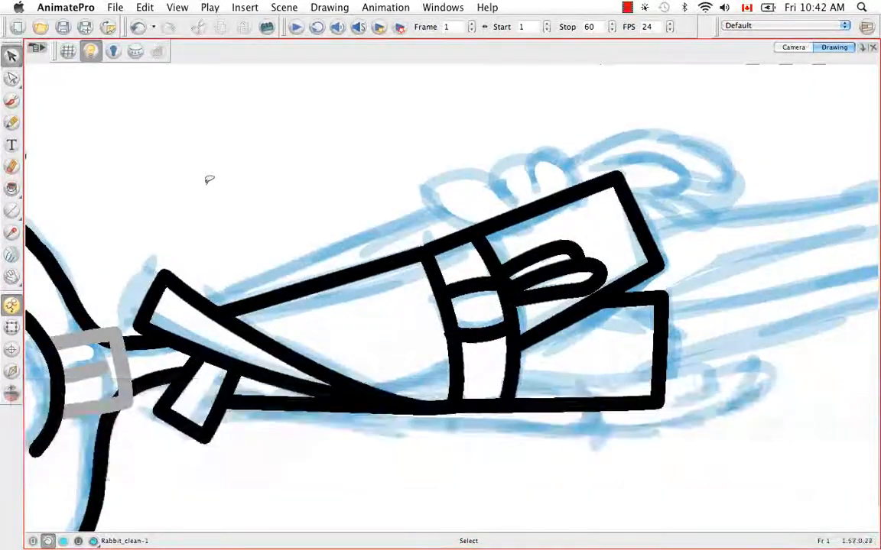
key("alt+b")
key("space")
left_click_drag(509, 359, 518, 402)
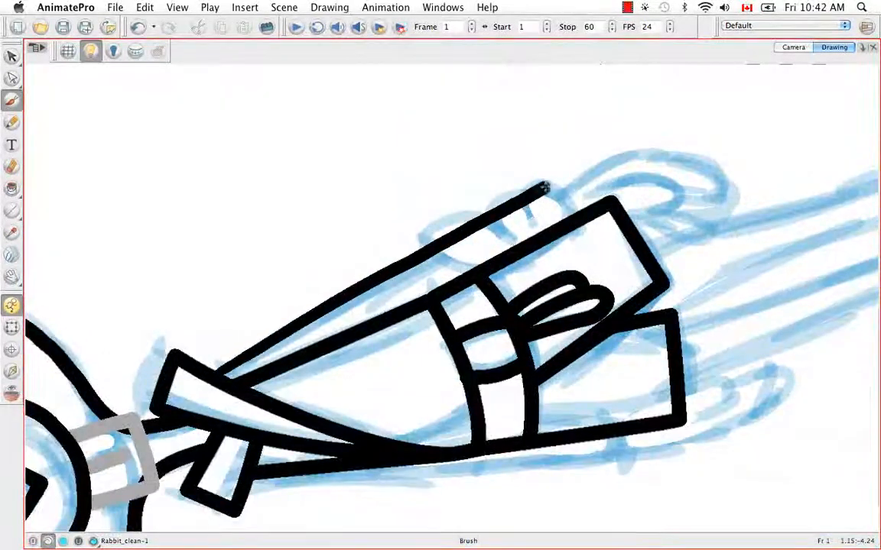
Close the lower end of the right sleeve with a short cuff line back to the jacket's edge.
key("space")
mouse_move(544, 187)
left_mouse_down()
mouse_move(505, 245)
mouse_move(531, 281)
left_mouse_up()
key("space")
mouse_move(537, 247)
left_mouse_down()
mouse_move(409, 219)
mouse_move(490, 379)
mouse_move(514, 362)
mouse_move(386, 438)
mouse_move(429, 452)
left_mouse_up()
Draw a short cuff line for the left sleeve beside the jacket's lower left edge and fit it to the edge.
key("space")
left_click_drag(359, 382, 396, 337)
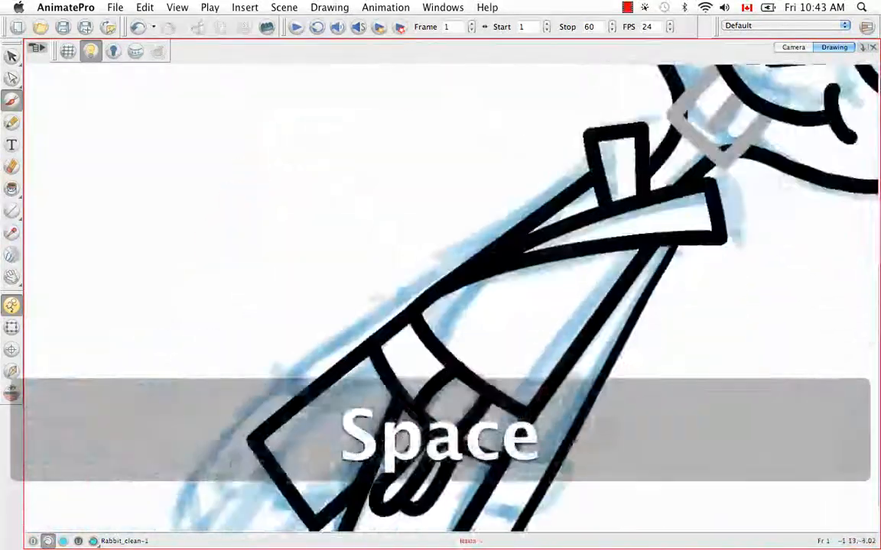
mouse_move(269, 364)
left_mouse_down()
mouse_move(301, 399)
mouse_move(332, 261)
mouse_move(223, 354)
left_mouse_up()
key("space")
left_click_drag(538, 361, 559, 292)
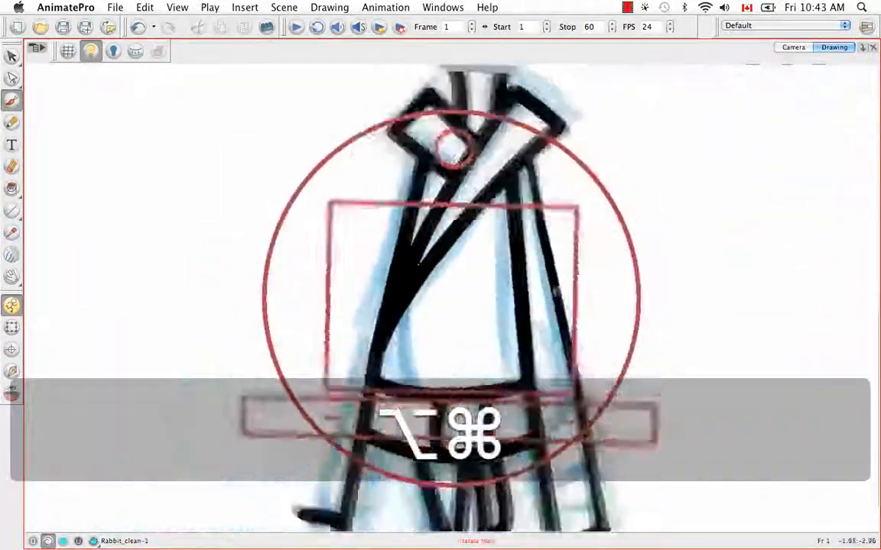
key("space")
left_click_drag(451, 405, 431, 280)
key("v")
left_click(303, 389)
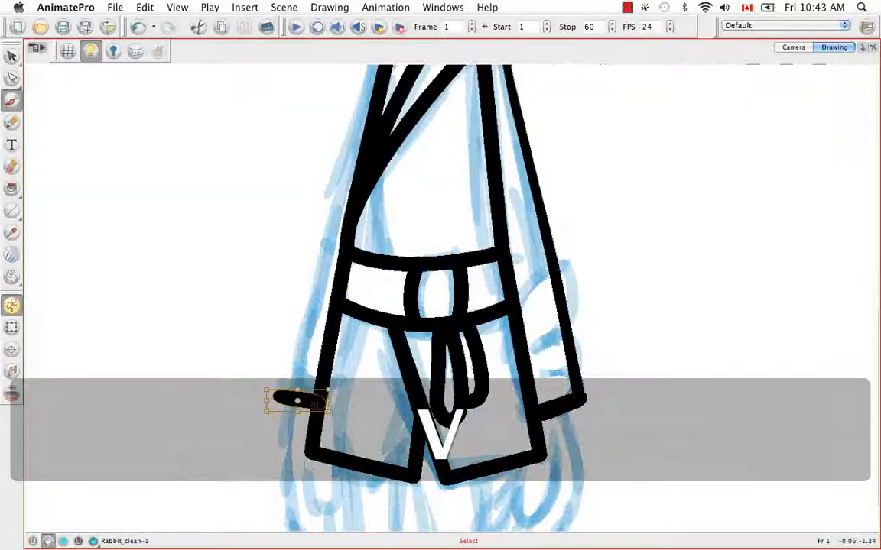
Draw the outer line of the left sleeve from the cuff line up to the collar.
left_click_drag(570, 310, 510, 400)
key("space")
left_click_drag(459, 306, 473, 406)
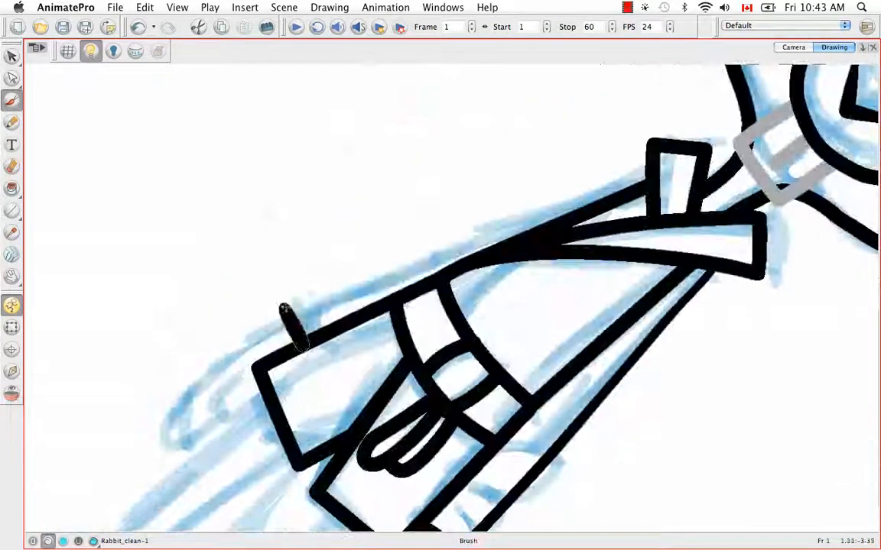
left_click_drag(286, 308, 654, 162)
Draw the right hand's looped finger outline, move it against the sleeve's outer line and trim the overlap.
left_click_drag(527, 428, 594, 321)
key("space")
mouse_move(603, 436)
left_mouse_down()
mouse_move(574, 302)
mouse_move(427, 177)
mouse_move(548, 216)
mouse_move(412, 362)
left_mouse_up()
key("space")
left_click_drag(377, 226, 476, 241)
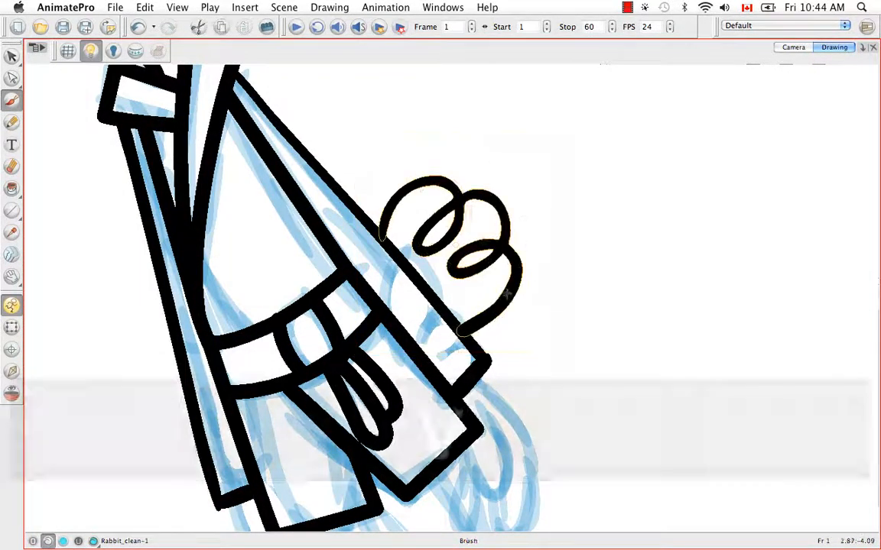
key("v")
left_click_drag(510, 296, 495, 307)
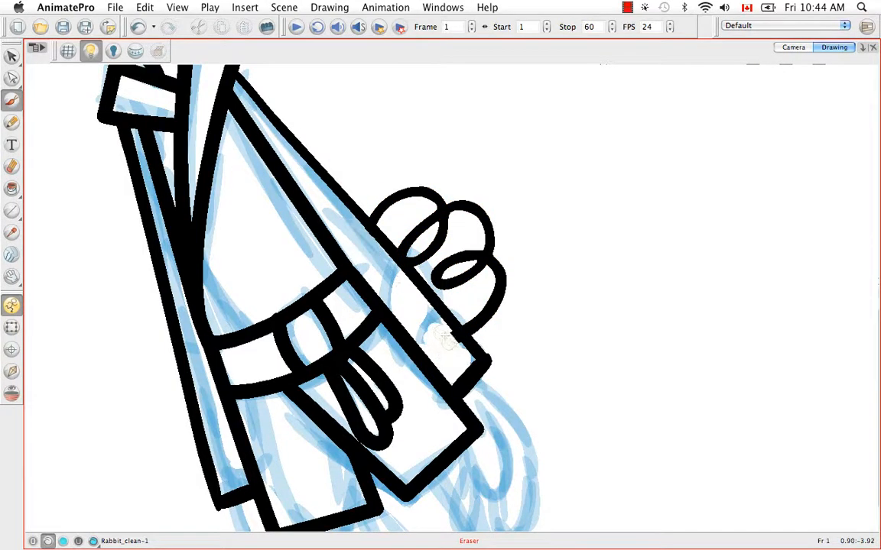
Draw the outer and inner lines of the right leg from the jacket's hem to the ankle.
key("alt+super")
left_click_drag(611, 417, 638, 206)
key("space")
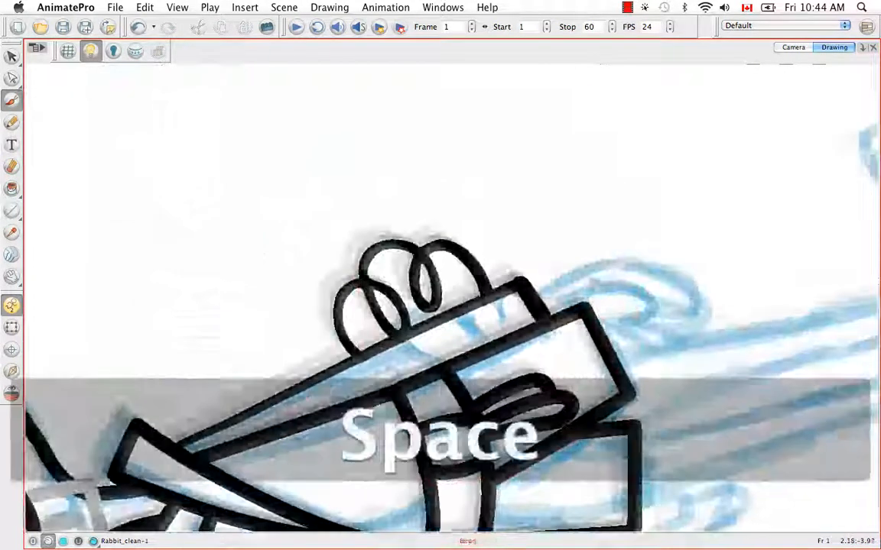
left_click_drag(650, 267, 424, 222)
key("alt+super")
left_click_drag(654, 250, 643, 216)
key("space")
left_click_drag(627, 229, 478, 227)
left_click_drag(251, 321, 581, 175)
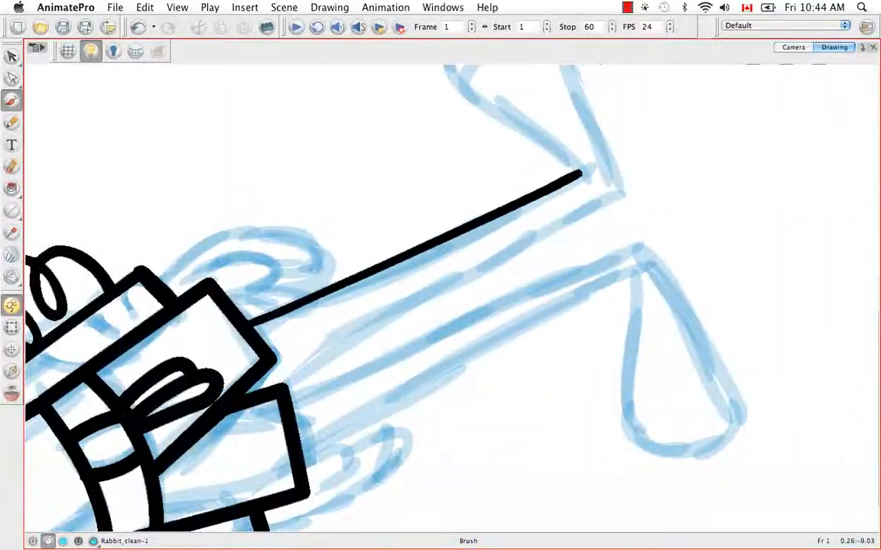
key("space")
left_click_drag(409, 267, 420, 303)
Move, rotate and stretch the right leg's outer line so it fits between the hem and the ankle.
key("v")
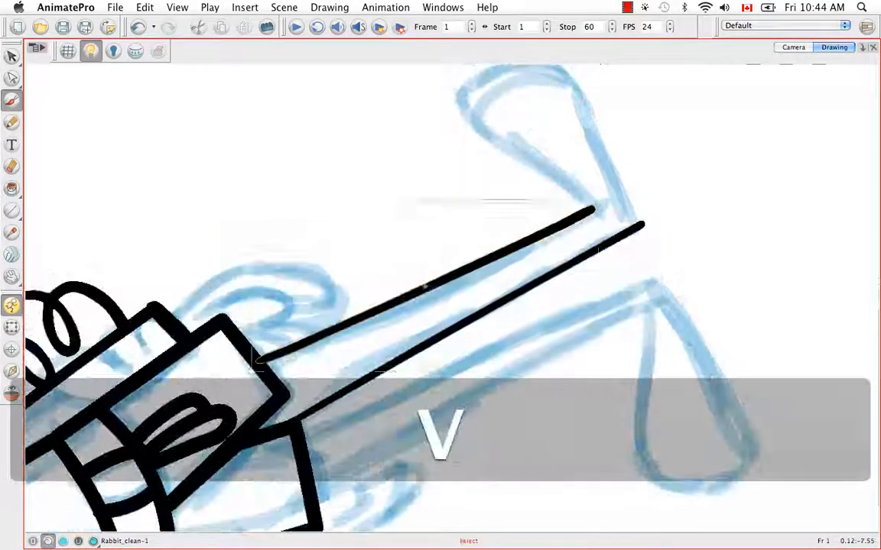
left_click(424, 287)
left_click_drag(460, 273, 464, 280)
left_click_drag(605, 201, 609, 208)
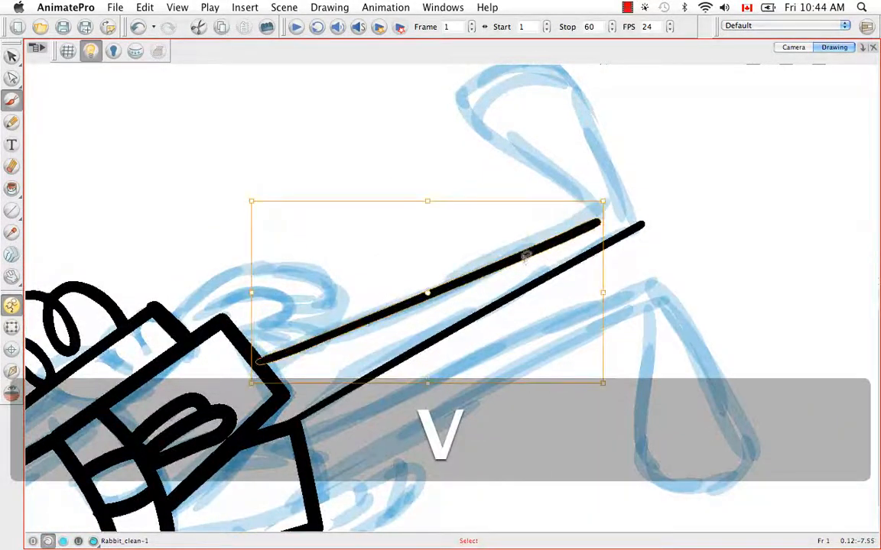
left_click_drag(525, 254, 530, 254)
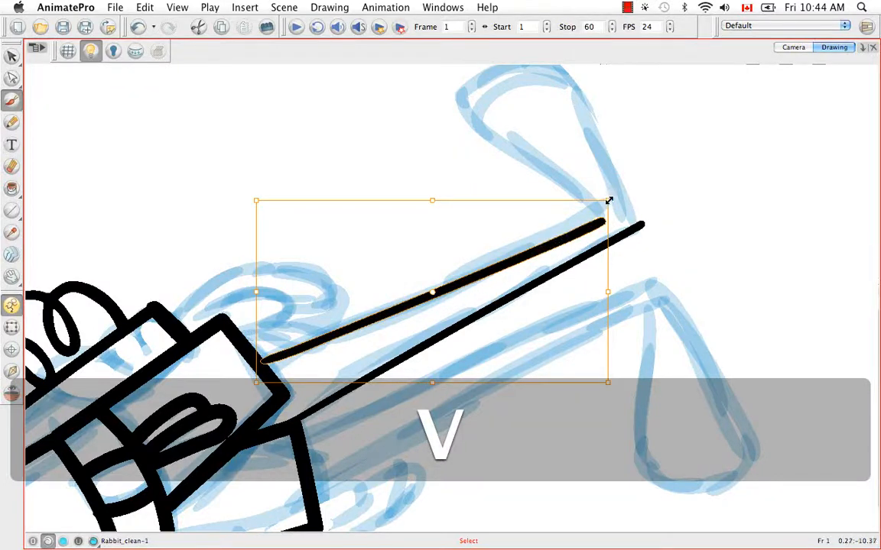
left_click_drag(609, 200, 616, 197)
left_click(659, 250)
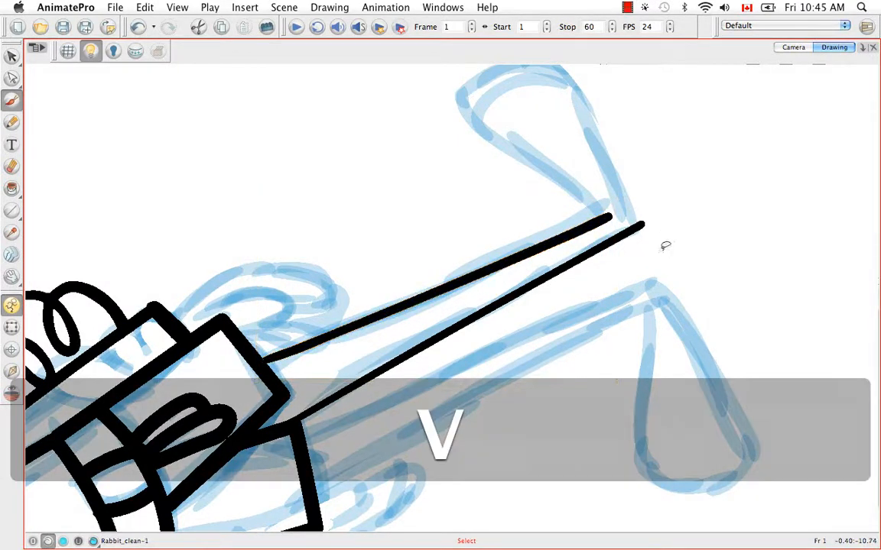
Draw the right foot's outline over the sketch, starting from the ankle.
mouse_move(665, 246)
left_mouse_down()
mouse_move(333, 483)
mouse_move(482, 516)
left_mouse_up()
key("space")
mouse_move(692, 440)
left_mouse_down()
mouse_move(578, 326)
mouse_move(579, 291)
left_mouse_up()
key("space")
left_click_drag(499, 300, 465, 324)
mouse_move(385, 382)
left_mouse_down()
mouse_move(474, 230)
mouse_move(525, 287)
left_mouse_up()
mouse_move(383, 415)
left_mouse_down()
mouse_move(475, 359)
mouse_move(525, 287)
left_mouse_up()
Finish the right foot's outline, redoing the faulty stroke, and add two short curved toe lines at the tip.
left_click_drag(535, 252, 545, 313)
mouse_move(593, 277)
left_mouse_down()
mouse_move(596, 267)
mouse_move(306, 329)
mouse_move(354, 410)
left_mouse_up()
key("super+z")
key("space")
mouse_move(380, 321)
left_mouse_down()
mouse_move(367, 376)
mouse_move(500, 238)
left_mouse_up()
mouse_move(561, 258)
left_mouse_down()
mouse_move(437, 148)
mouse_move(327, 284)
left_mouse_up()
mouse_move(364, 319)
left_mouse_down()
mouse_move(400, 229)
mouse_move(555, 283)
mouse_move(599, 372)
left_mouse_up()
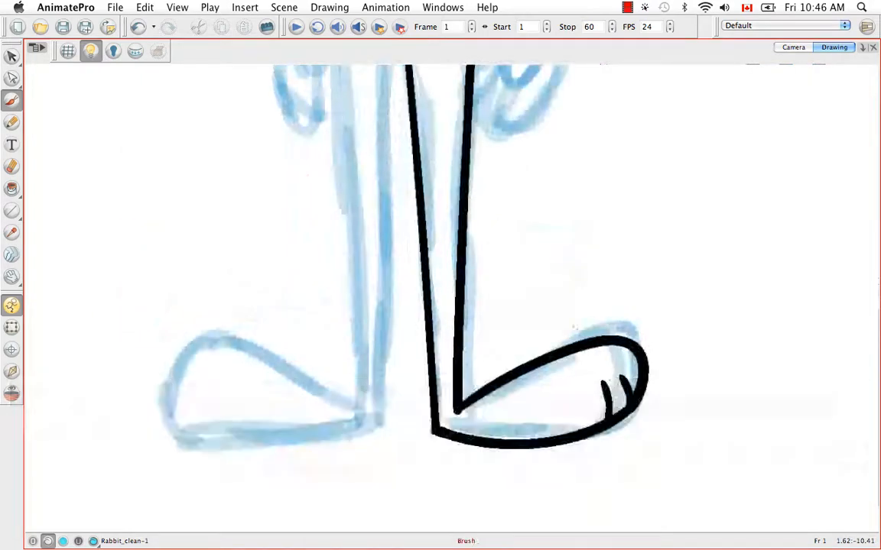
Draw the left leg's inner line from the hem and stretch it to reach the ankle.
mouse_move(585, 285)
left_mouse_down()
mouse_move(397, 177)
mouse_move(363, 199)
left_mouse_up()
mouse_move(362, 305)
left_mouse_down()
mouse_move(333, 169)
mouse_move(334, 210)
left_mouse_up()
left_click_drag(228, 384, 331, 332)
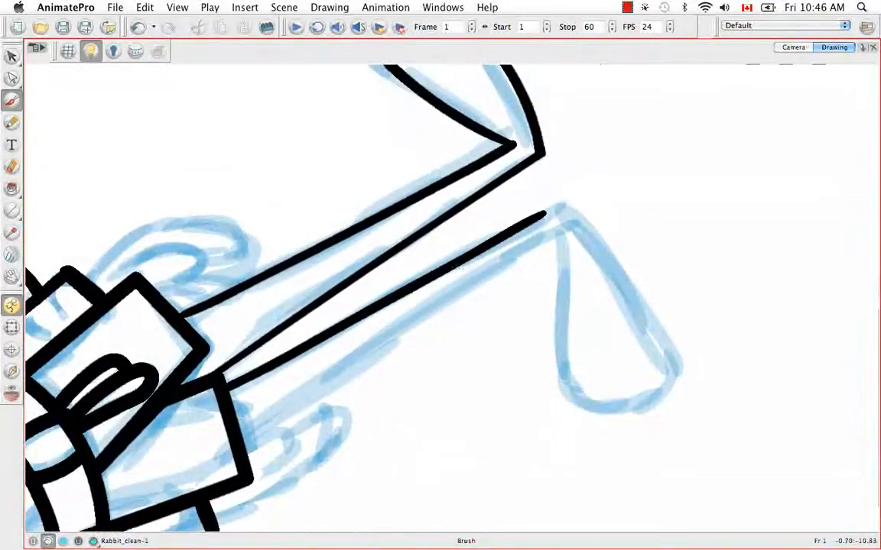
key("v")
left_click(486, 248)
left_click_drag(551, 198, 570, 190)
Draw the left leg's outer line from the hem, and move and stretch it to reach the ankle.
left_click_drag(241, 432, 551, 241)
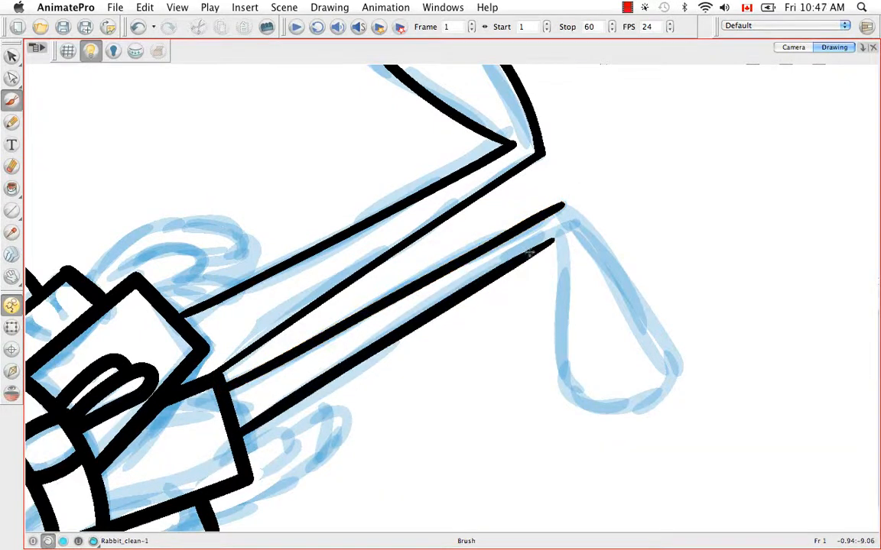
key("v")
left_click(391, 336)
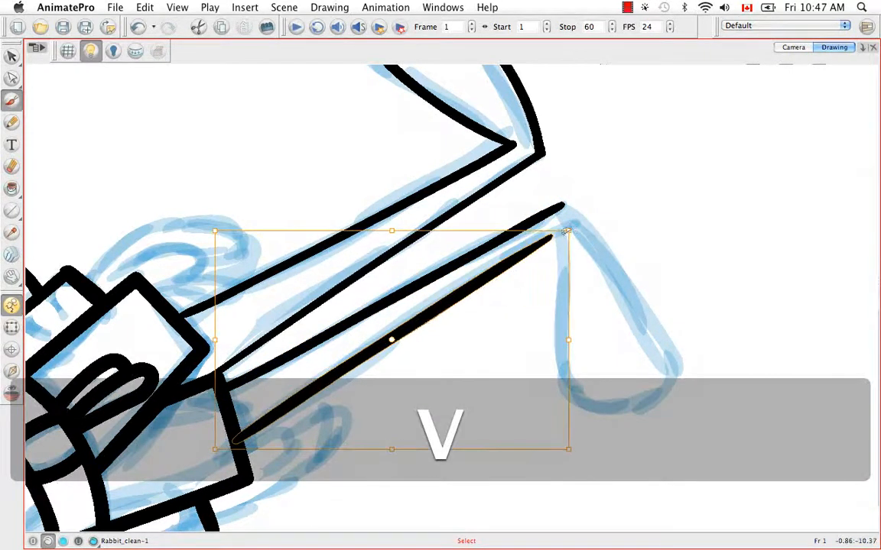
left_click_drag(421, 317, 424, 318)
left_click_drag(570, 229, 575, 223)
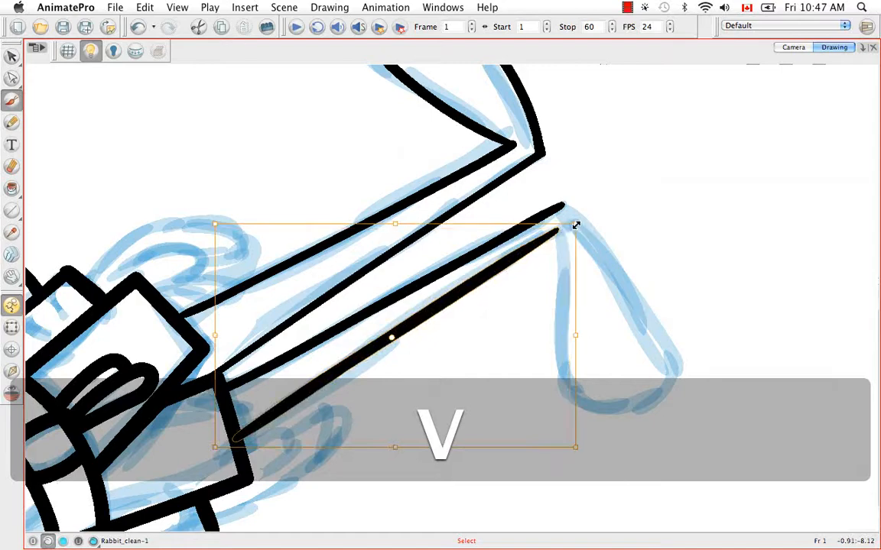
left_click_drag(577, 305, 561, 337)
key("space")
mouse_move(461, 281)
left_mouse_down()
mouse_move(456, 332)
mouse_move(457, 307)
left_mouse_up()
key("v")
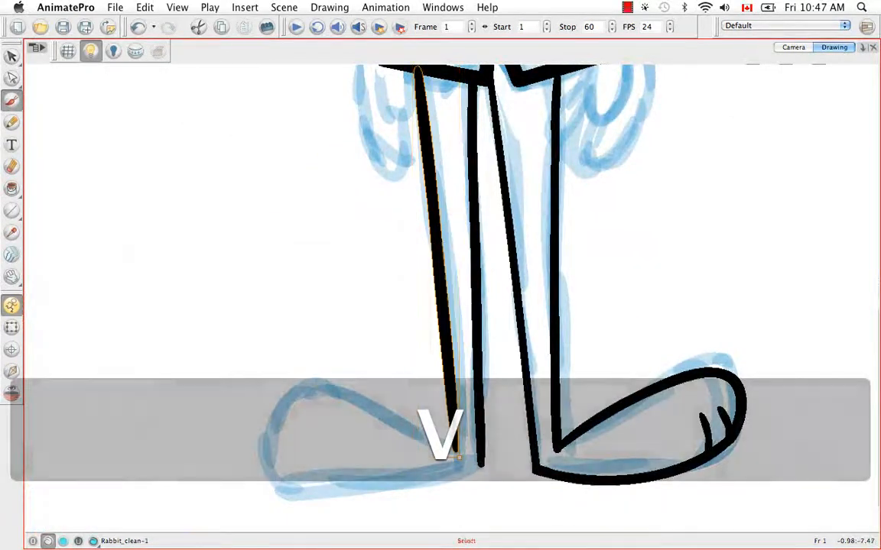
scroll(449, 209, "up", 3)
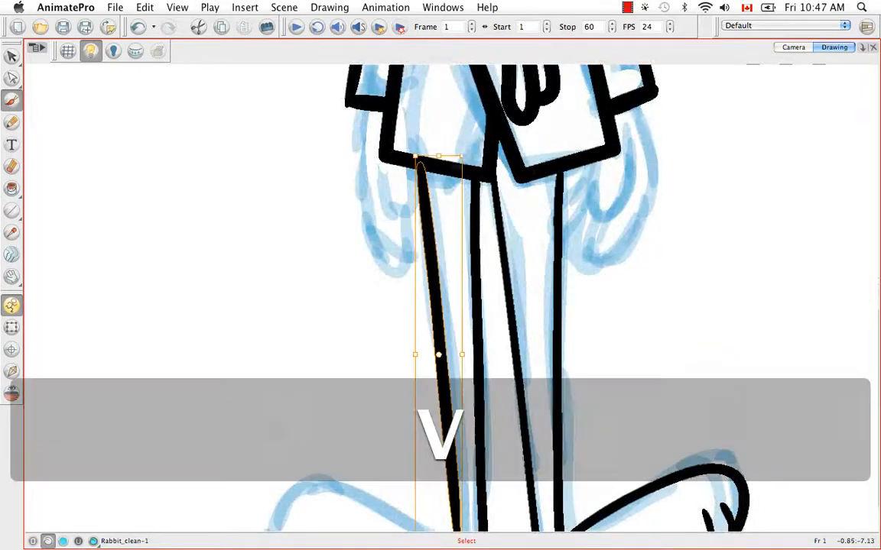
key("space")
Draw the sole and rounded tip of the left foot over the sketch, starting from the ankle.
left_click_drag(459, 367, 493, 387)
key("space")
left_click_drag(493, 387, 488, 449)
left_click_drag(605, 265, 581, 208, "alt+super")
key("space")
left_click_drag(581, 209, 569, 255)
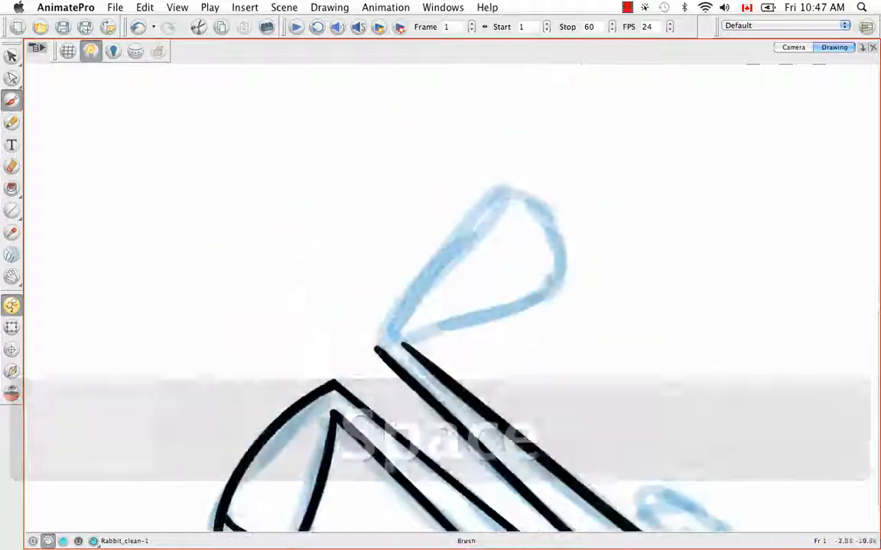
mouse_move(378, 349)
left_mouse_down()
mouse_move(522, 204)
mouse_move(527, 366)
mouse_move(350, 359)
left_mouse_up()
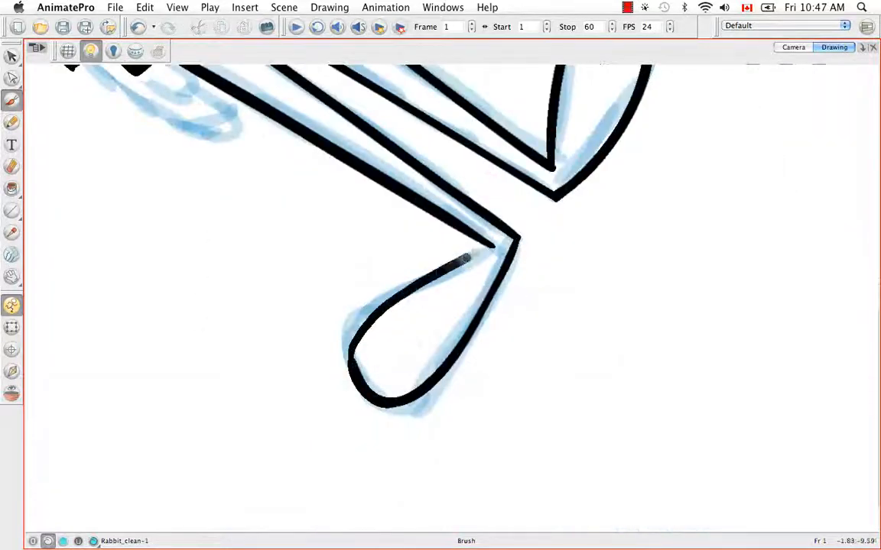
Close the left foot's outline, redoing the faulty upper stroke, and add short curved toe lines at the tip.
left_click_drag(466, 259, 493, 247)
mouse_move(528, 218)
left_mouse_down("alt+super")
mouse_move(546, 230)
mouse_move(627, 344)
left_mouse_up("alt+super")
key("super+z")
left_click_drag(651, 282, 542, 122, "alt+super")
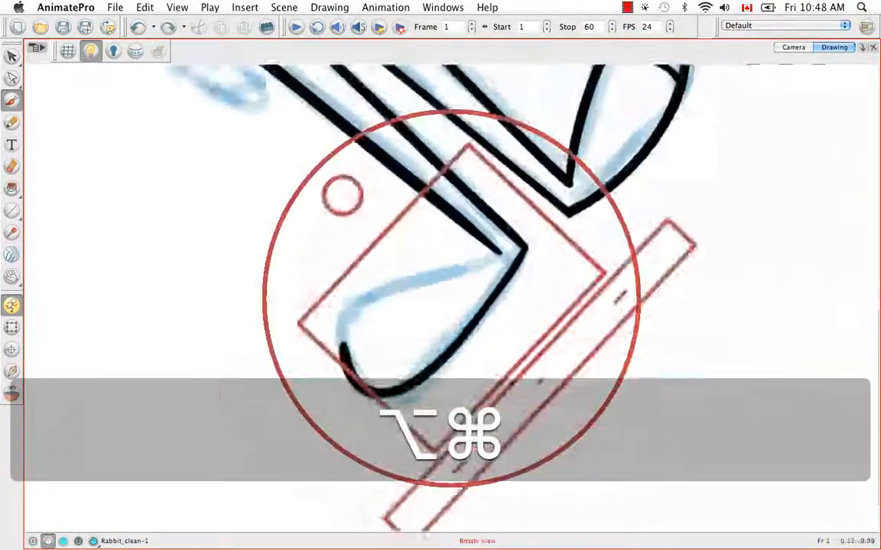
key("space")
mouse_move(501, 252)
left_mouse_down()
mouse_move(499, 292)
mouse_move(474, 299)
left_mouse_up()
left_click_drag(562, 296, 569, 417, "alt+super")
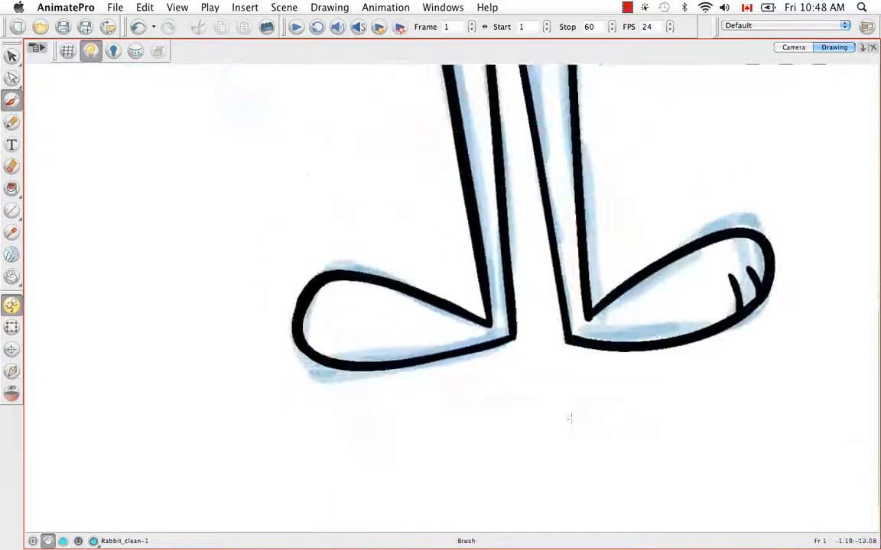
left_click_drag(318, 317, 310, 348)
Draw the right hand's outline and fingers over the sketch, starting from the cuff on the tail side.
key("space")
left_click_drag(480, 347, 558, 276)
key("super+minus")
key("super+minus")
key("super+minus")
key("super+minus")
key("super+minus")
key("space")
left_click_drag(344, 268, 482, 278)
left_click_drag(535, 283, 526, 256, "alt+super")
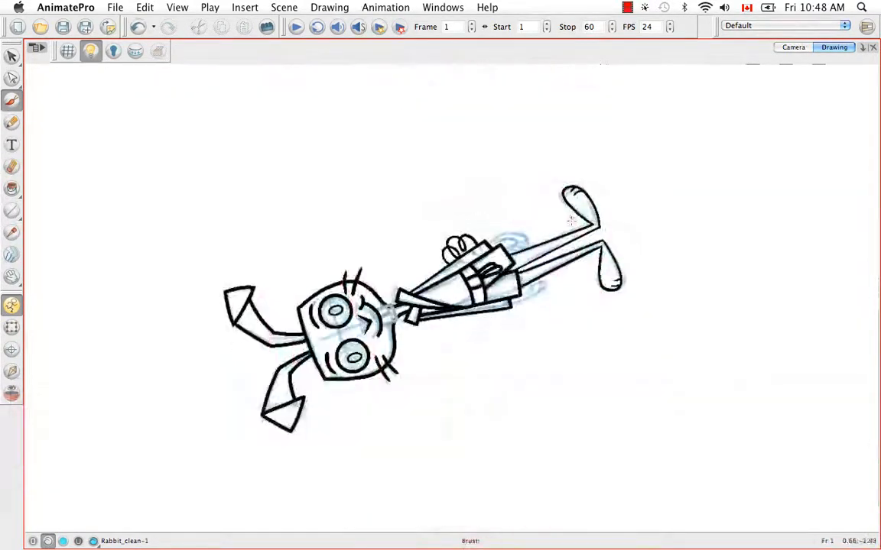
key("super+equal")
key("super+equal")
key("super+equal")
key("super+equal")
key("super+equal")
key("space")
left_click_drag(671, 127, 413, 374)
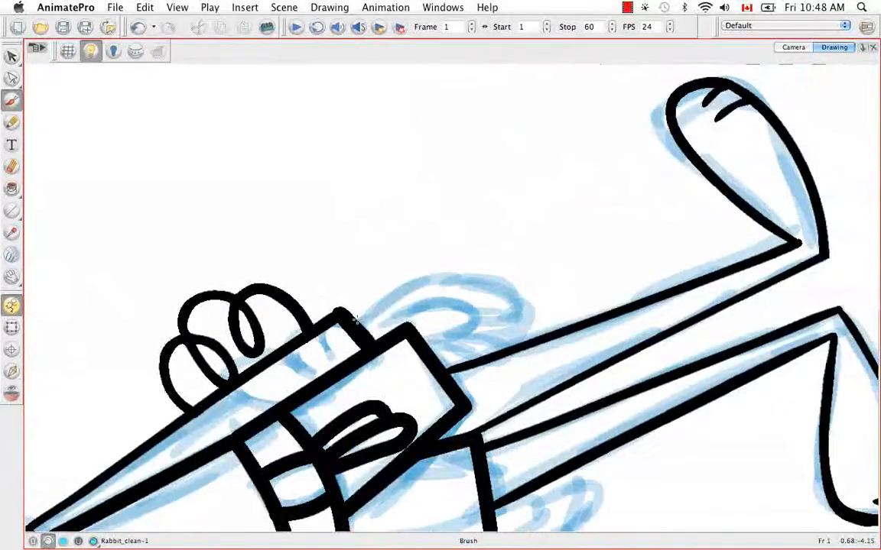
left_click_drag(363, 313, 419, 296)
key("space")
mouse_move(497, 290)
left_mouse_down("alt+super")
mouse_move(483, 265)
mouse_move(395, 321)
left_mouse_up("alt+super")
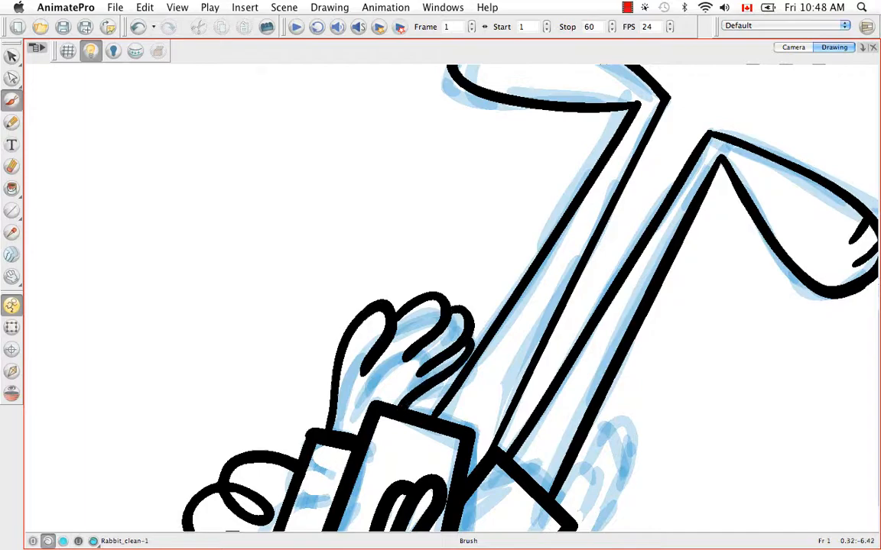
Draw the left hand's thumb and fingers over the sketch below the left cuff, and select the finger stroke.
left_click_drag(527, 367, 350, 310, "alt+super")
key("space")
left_click_drag(436, 207, 451, 304)
mouse_move(382, 229)
left_mouse_down("alt+super")
mouse_move(453, 201)
mouse_move(494, 210)
left_mouse_up("alt+super")
key("space")
left_click_drag(429, 138, 475, 307)
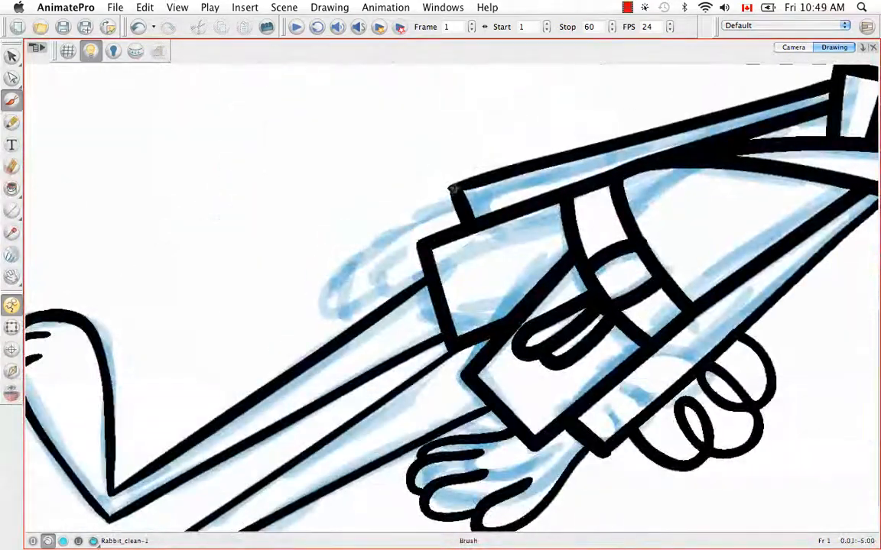
mouse_move(452, 190)
left_mouse_down()
mouse_move(393, 208)
mouse_move(362, 246)
mouse_move(400, 236)
mouse_move(333, 263)
left_mouse_up()
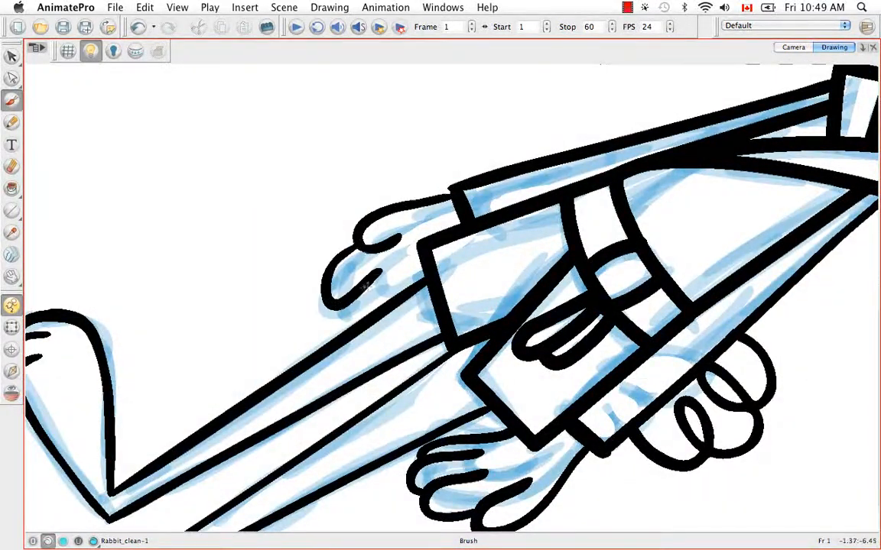
mouse_move(384, 296)
left_mouse_down("alt+super")
mouse_move(402, 426)
mouse_move(332, 400)
mouse_move(330, 409)
left_mouse_up("alt+super")
key("space")
key("v")
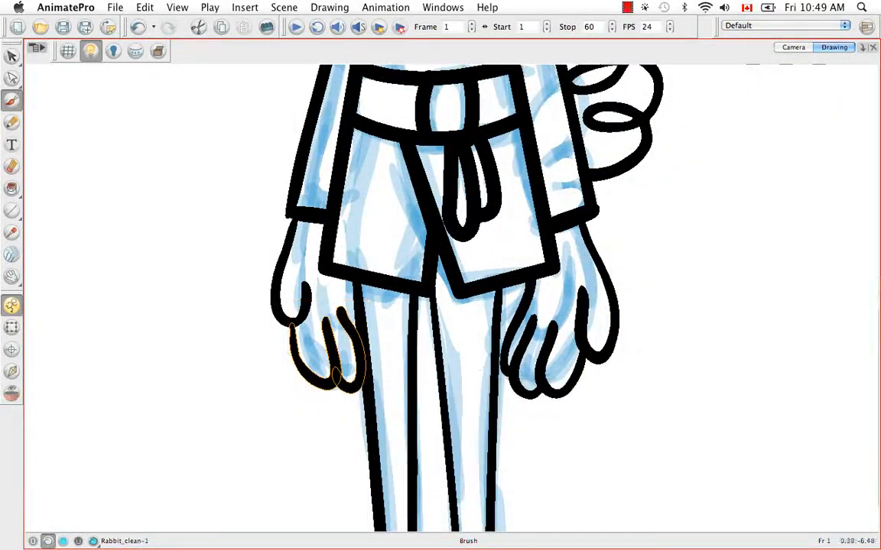
Select the rabbit's grey teeth outline and recolour it with the Black swatch.
key("super+minus")
key("super+minus")
key("super+minus")
key("space")
mouse_move(432, 138)
left_mouse_down()
mouse_move(435, 314)
mouse_move(329, 395)
left_mouse_up()
key("super+equal")
key("super+equal")
key("super+equal")
key("space")
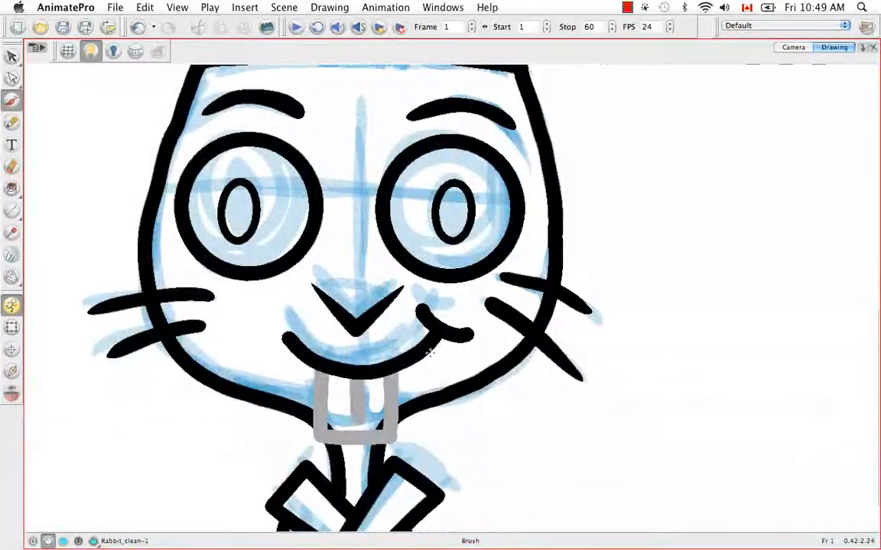
key("super+f")
key("v")
left_click_drag(156, 339, 284, 331)
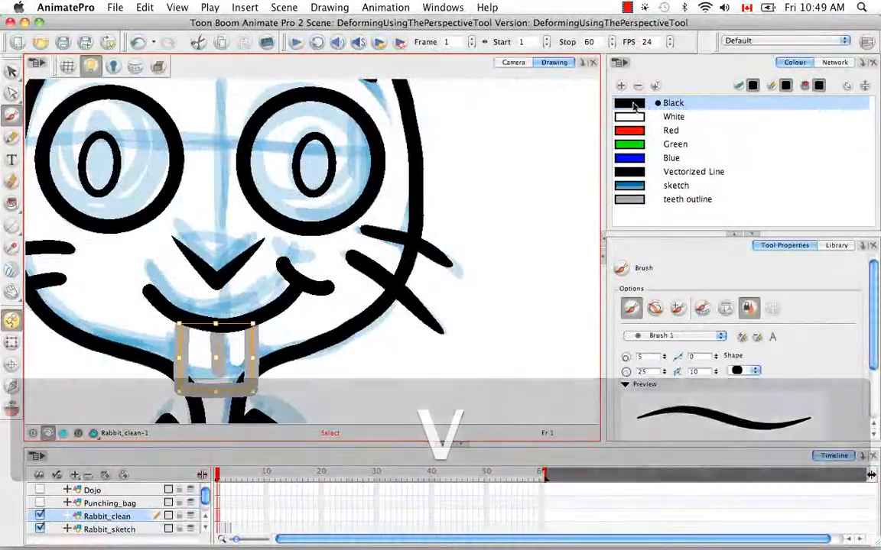
left_click(632, 105)
left_click(315, 9)
mouse_move(366, 80)
left_click(599, 79)
Switch the brush to the Brush 3 preset.
key("space")
mouse_move(318, 88)
left_mouse_down()
mouse_move(384, 310)
mouse_move(285, 342)
mouse_move(358, 269)
left_mouse_up()
key("super+minus")
key("super+minus")
left_click(720, 336)
left_click(668, 285)
key("alt+super")
key("alt+super")
mouse_move(360, 329)
left_mouse_down()
mouse_move(390, 164)
mouse_move(340, 131)
left_mouse_up()
key("space")
mouse_move(272, 292)
left_mouse_down()
mouse_move(299, 257)
mouse_move(359, 242)
left_mouse_up()
key("shift+x")
key("shift+m")
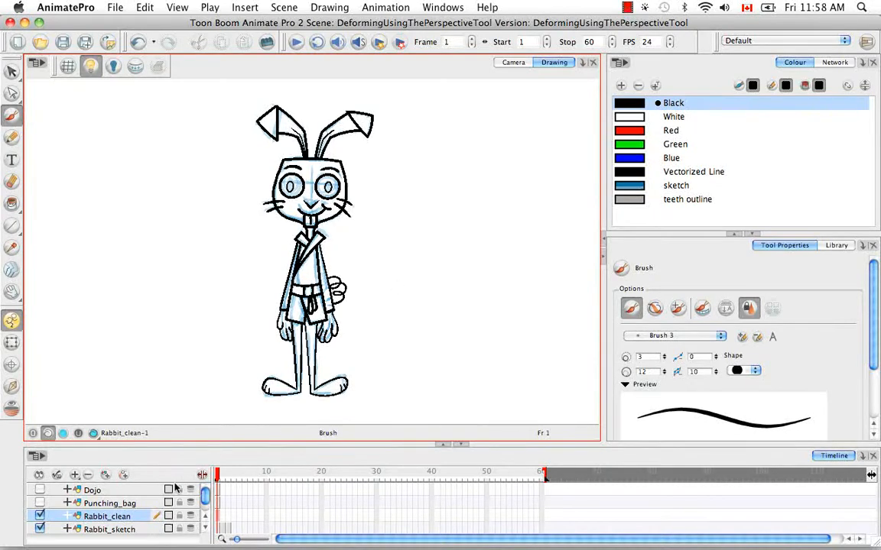
Duplicate the Rabbit_clean layer and rename the copy Rabbit_shadow.
right_click(147, 518)
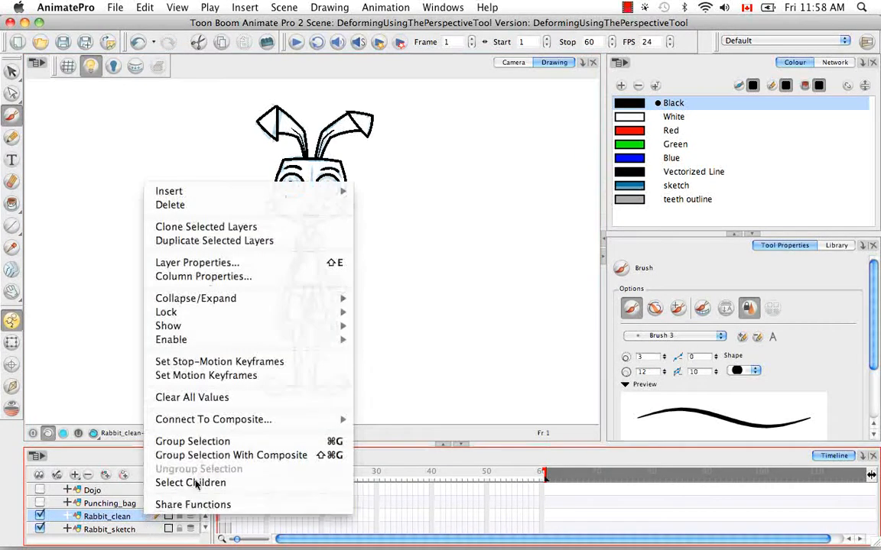
left_click(230, 240)
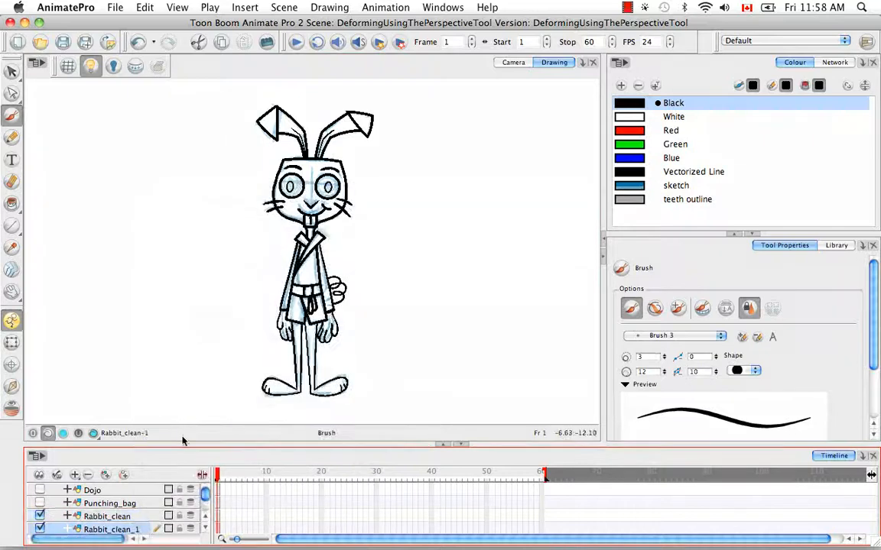
double_click(139, 530)
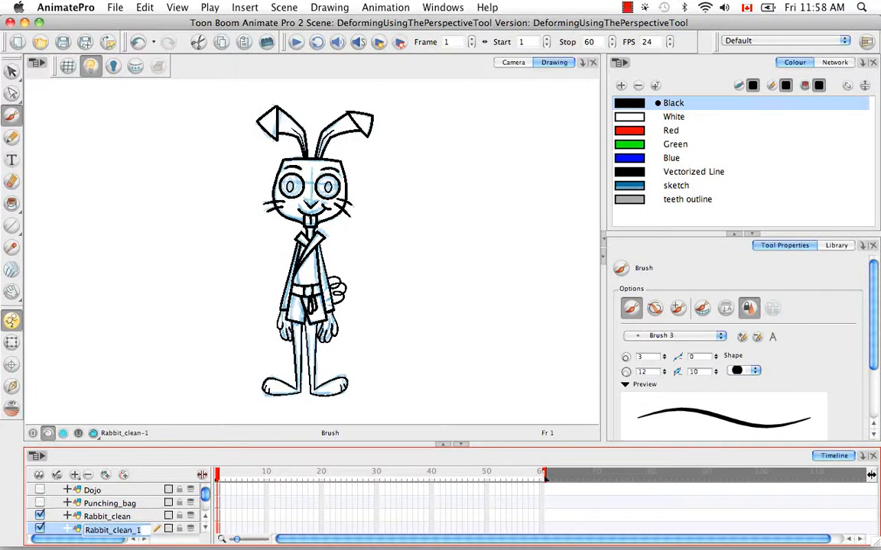
type("Rabbit")
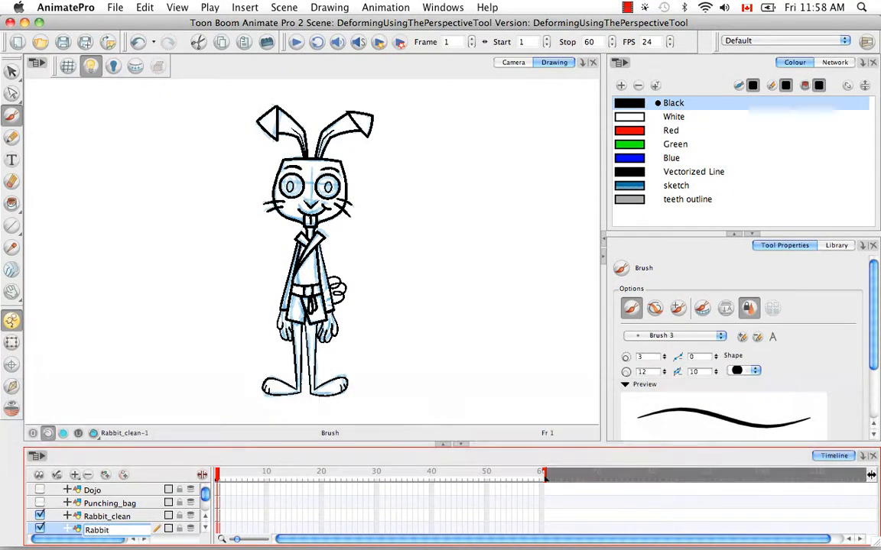
type("_shadow")
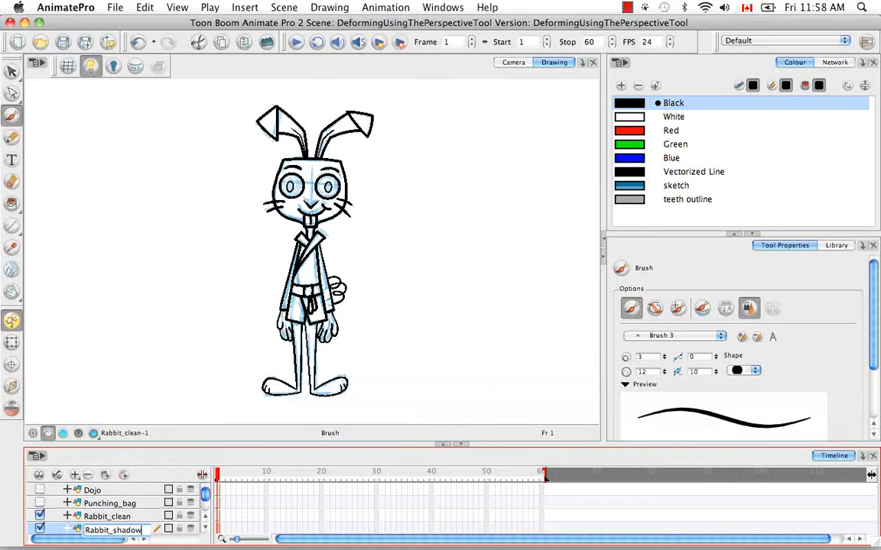
key("Return")
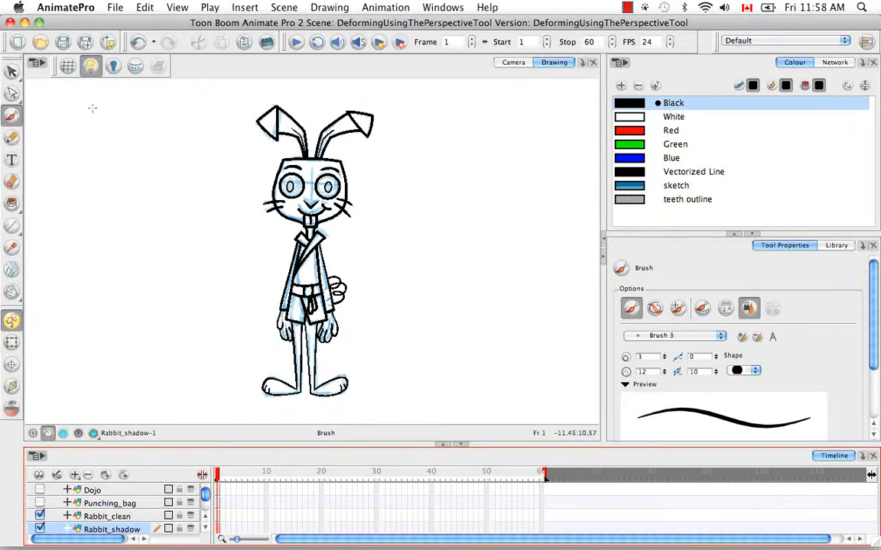
Activate the Perspective tool with the Lasso option and lasso the rabbit's body below the head.
left_click(14, 94)
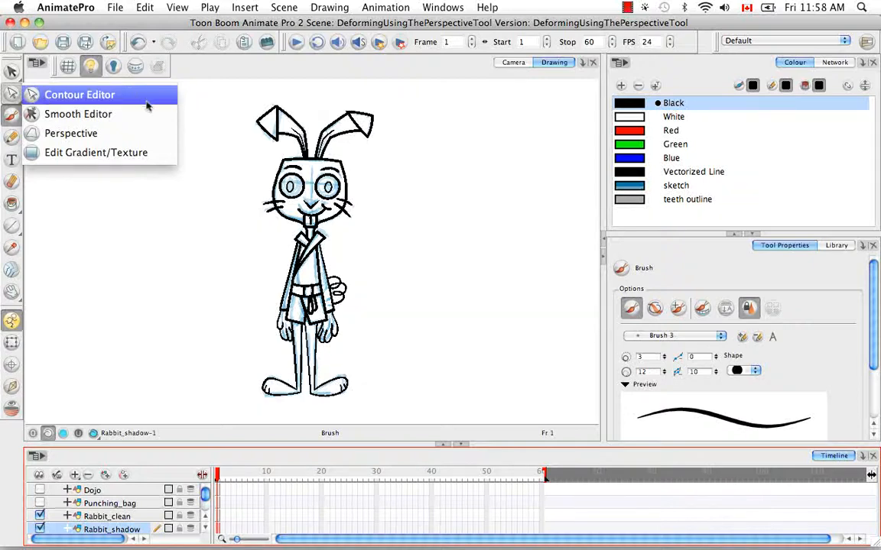
left_click(167, 136)
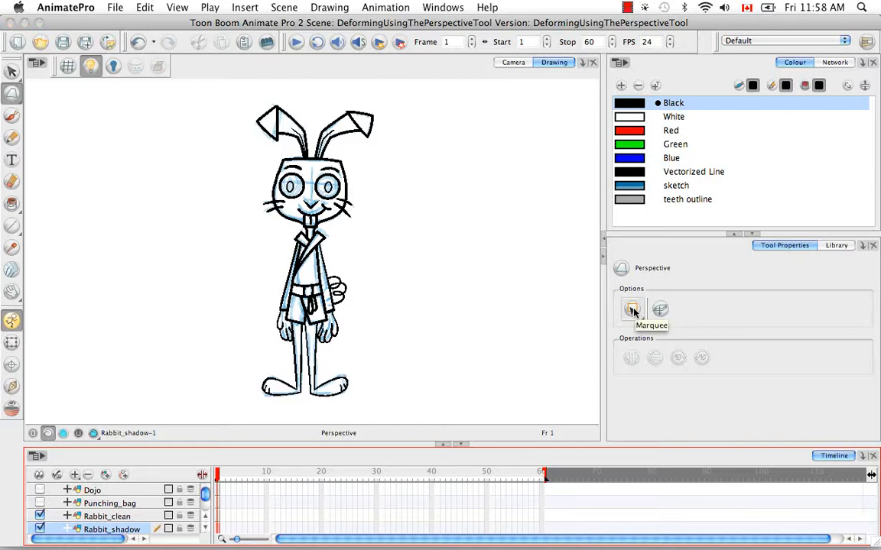
left_click(632, 310)
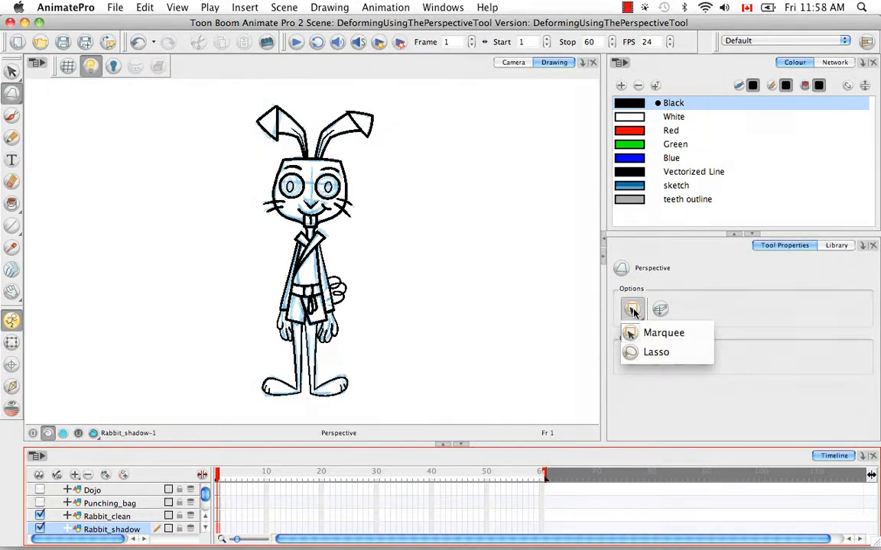
left_click(662, 354)
mouse_move(413, 251)
left_mouse_down()
mouse_move(216, 409)
mouse_move(451, 195)
mouse_move(463, 211)
left_mouse_up()
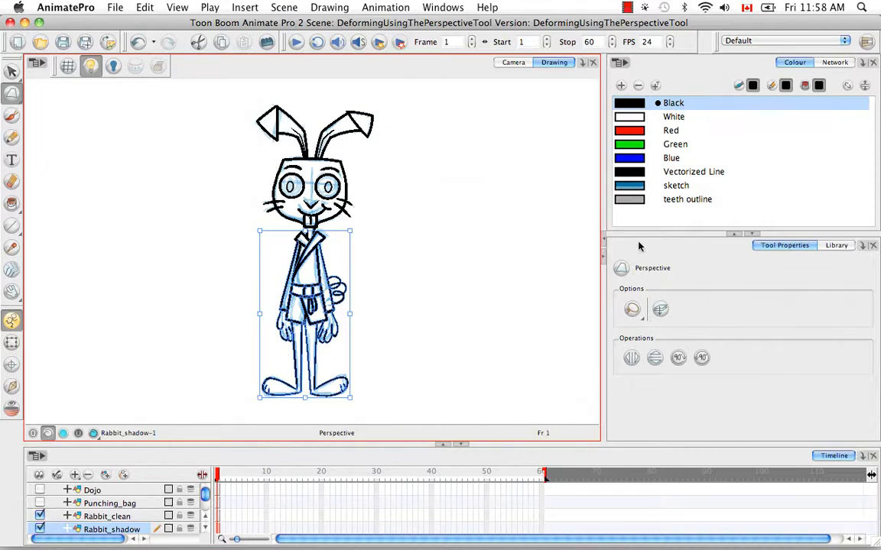
Change the Perspective tool's selection mode to Marquee and select the whole rabbit on the Rabbit_shadow layer.
left_click(632, 309)
left_click(647, 333)
left_click(478, 235)
mouse_move(218, 156)
left_mouse_down()
mouse_move(518, 437)
mouse_move(465, 391)
left_mouse_up()
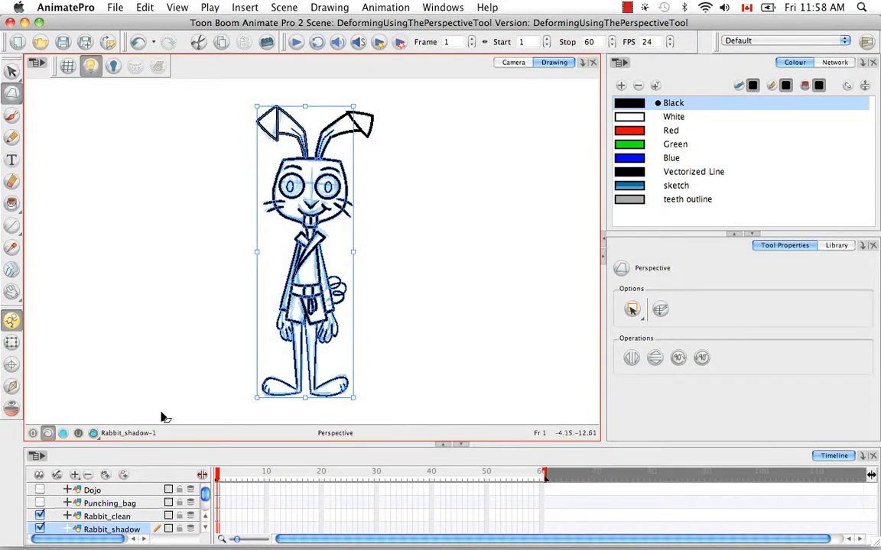
mouse_move(229, 97)
left_mouse_down()
mouse_move(492, 276)
mouse_move(465, 427)
left_mouse_up()
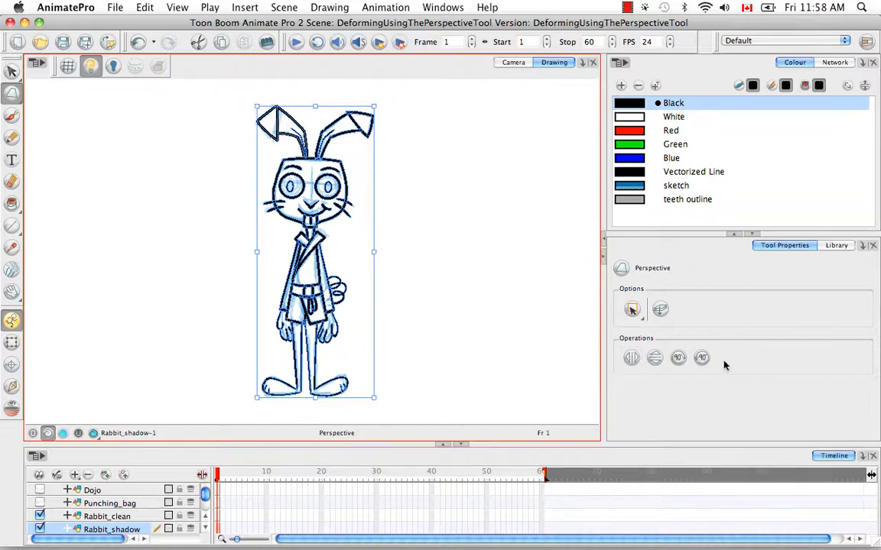
Try flipping the selected rabbit horizontally and undo the flip.
left_click(632, 359)
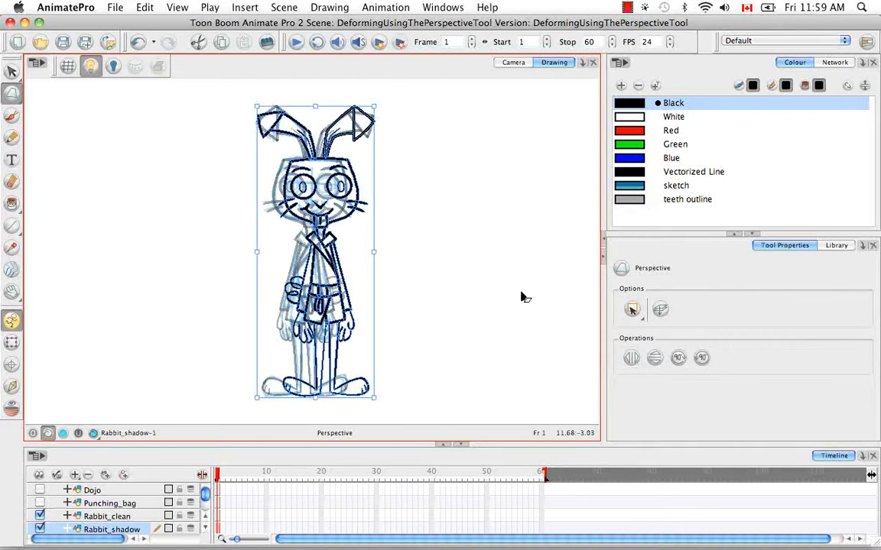
key("super+z")
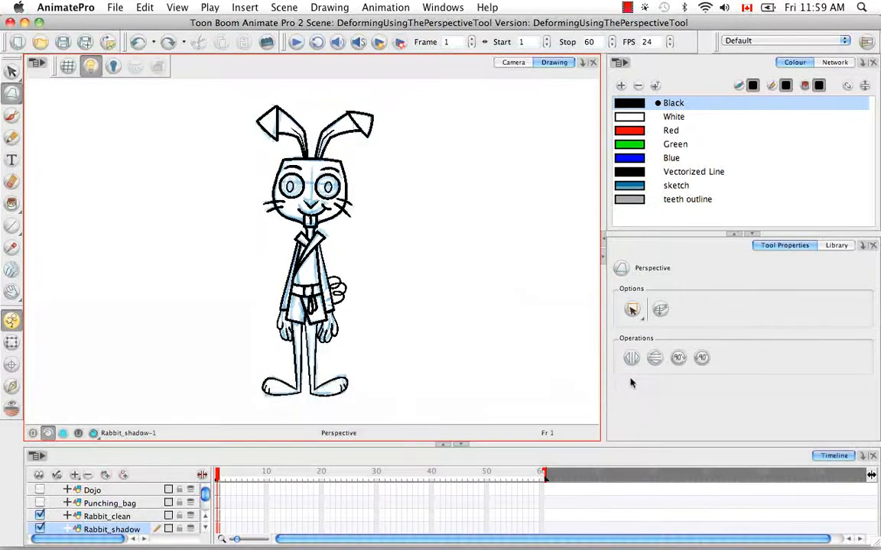
Select the whole rabbit on the Rabbit_shadow layer again and flip it vertically.
mouse_move(216, 87)
left_mouse_down()
mouse_move(271, 118)
mouse_move(478, 422)
left_mouse_up()
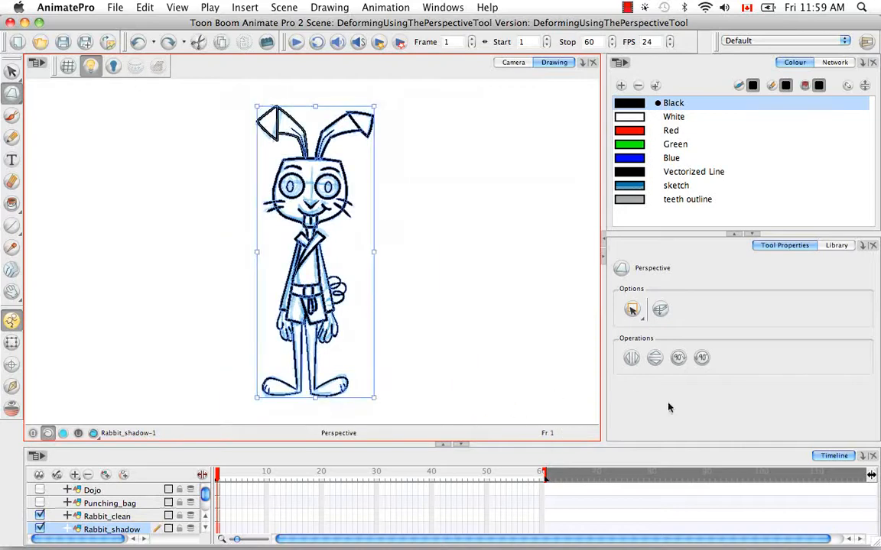
left_click(654, 359)
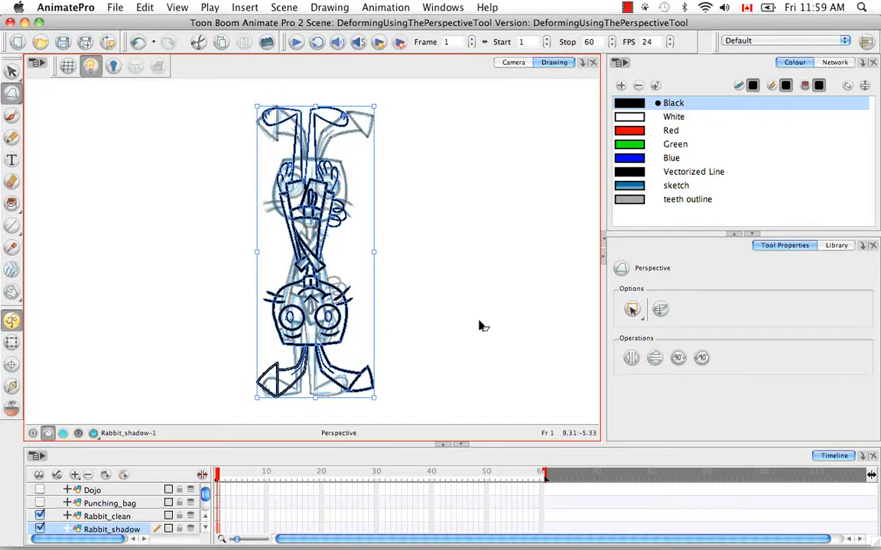
key("super+minus")
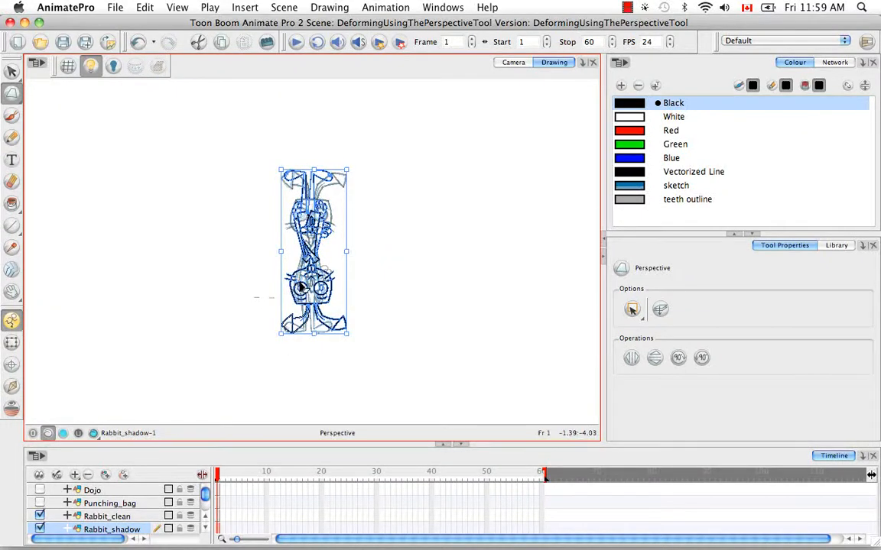
Move the flipped rabbit straight down until its feet meet the original rabbit's feet, and reselect it whole with the Perspective tool.
key("s")
left_click_drag(313, 270, 313, 422)
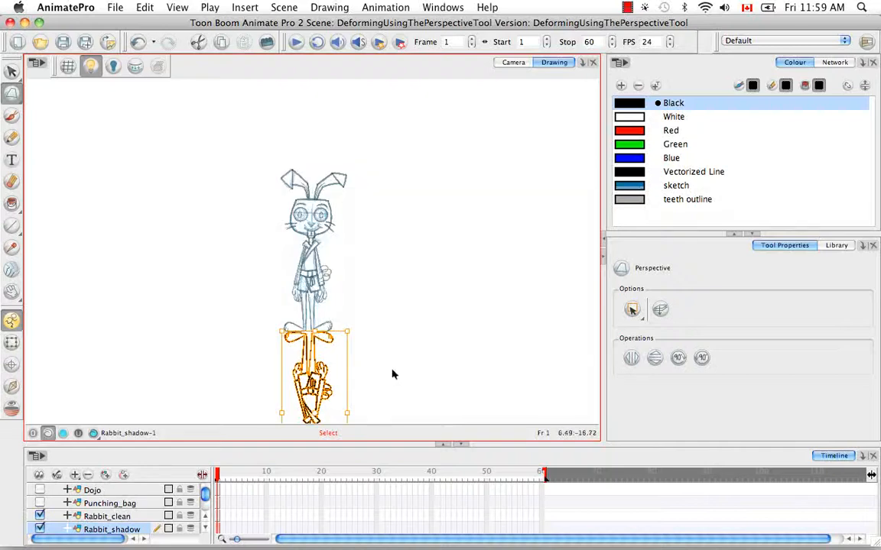
key("space")
left_click_drag(395, 366, 392, 287)
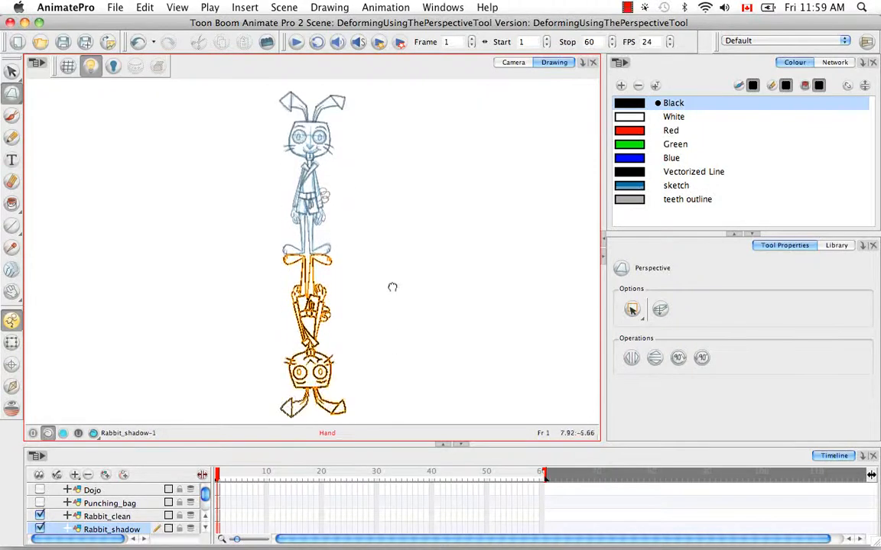
left_click(392, 291)
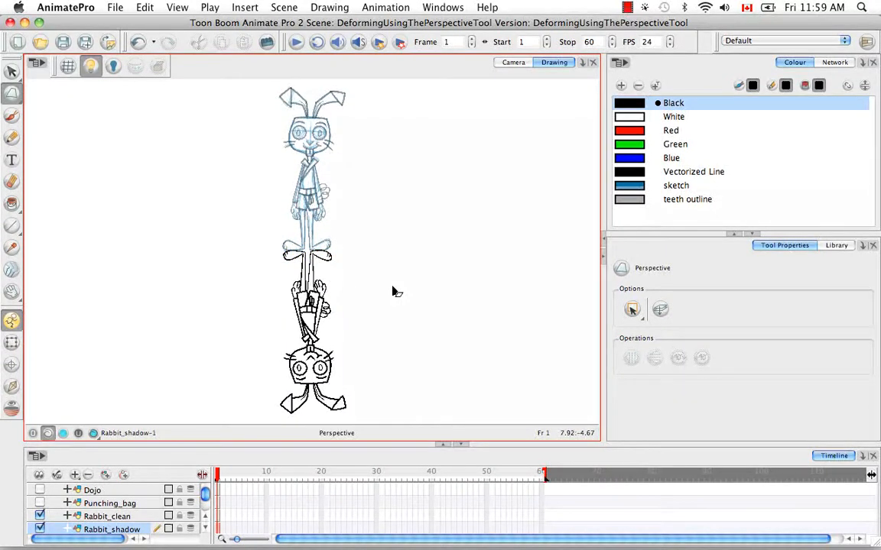
left_click_drag(235, 212, 416, 459)
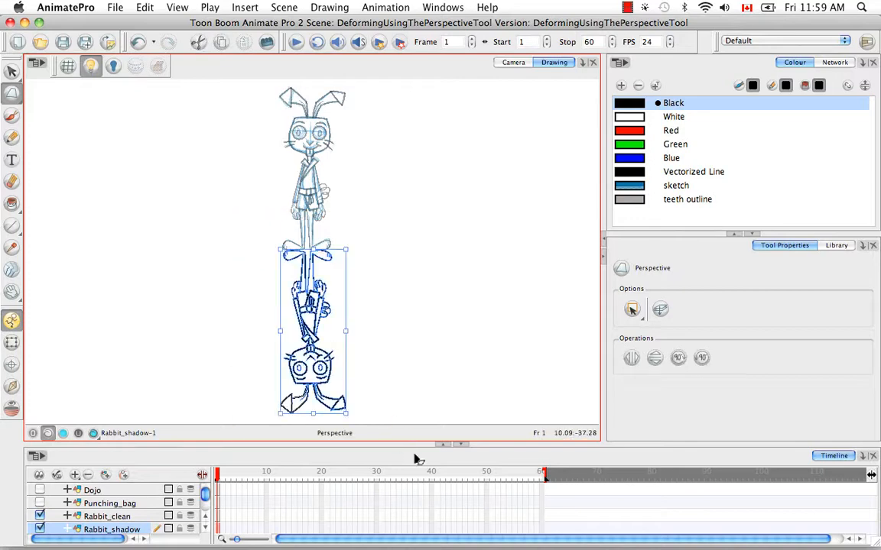
Try rotating the selected shadow rabbit 90 degrees clockwise and rotate it back 90 degrees counter-clockwise.
left_click(681, 364)
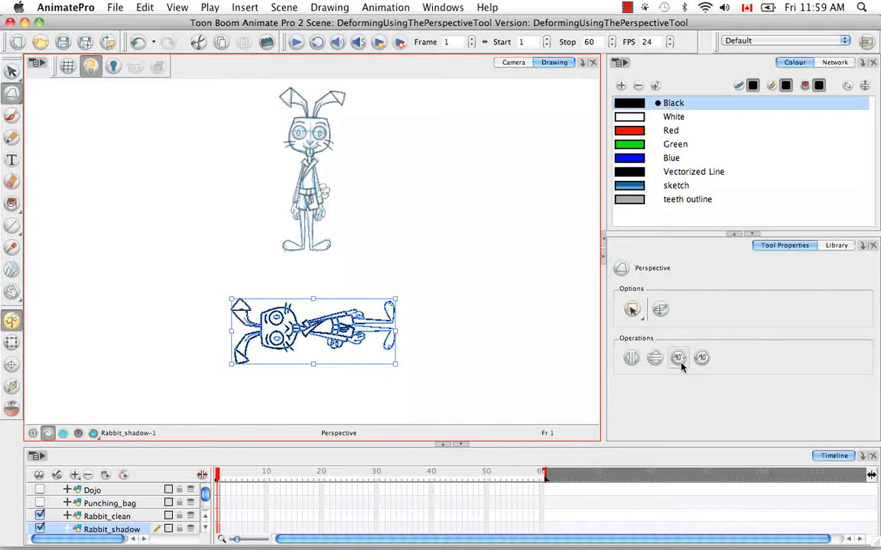
left_click(701, 359)
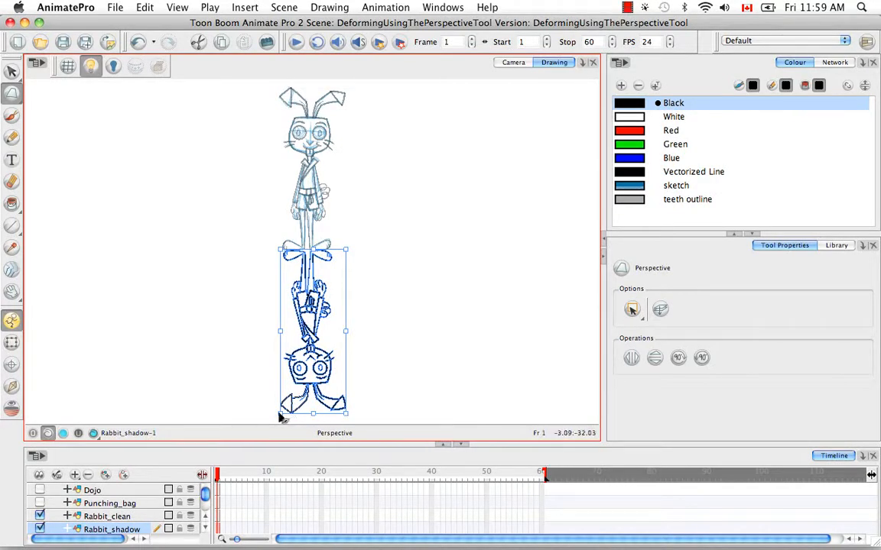
Deform the flipped rabbit into a slanted ground shadow by raising both ear-side corners and stretching the left one far outward, then deselect it.
left_click_drag(281, 414, 167, 364)
left_click_drag(348, 419, 344, 366)
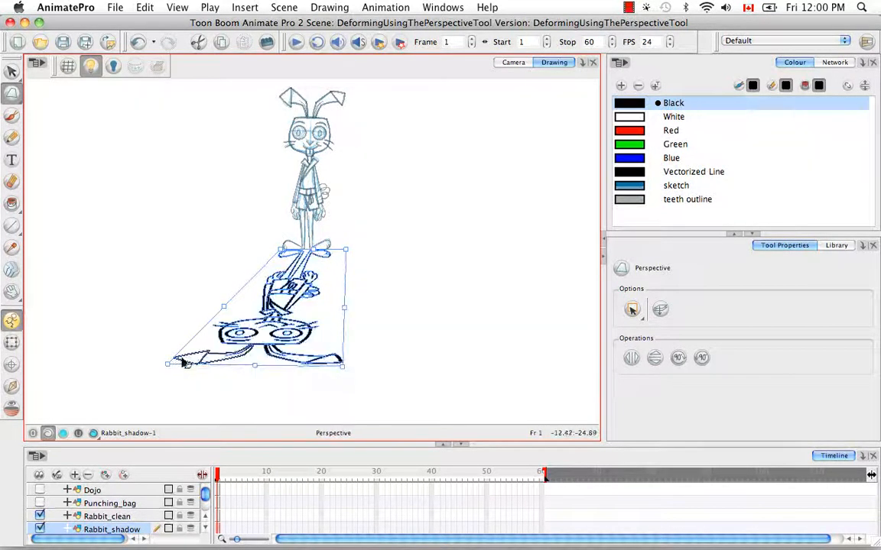
left_click_drag(168, 364, 153, 354)
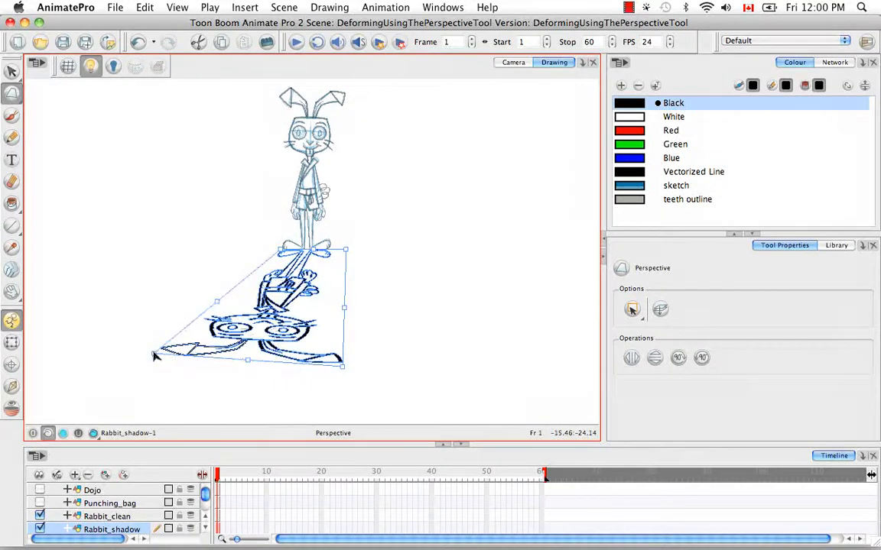
left_click(456, 322)
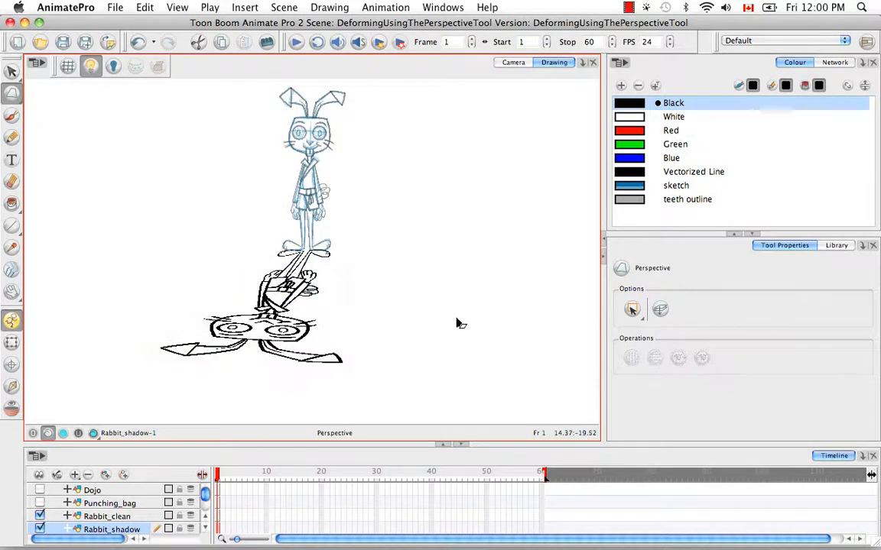